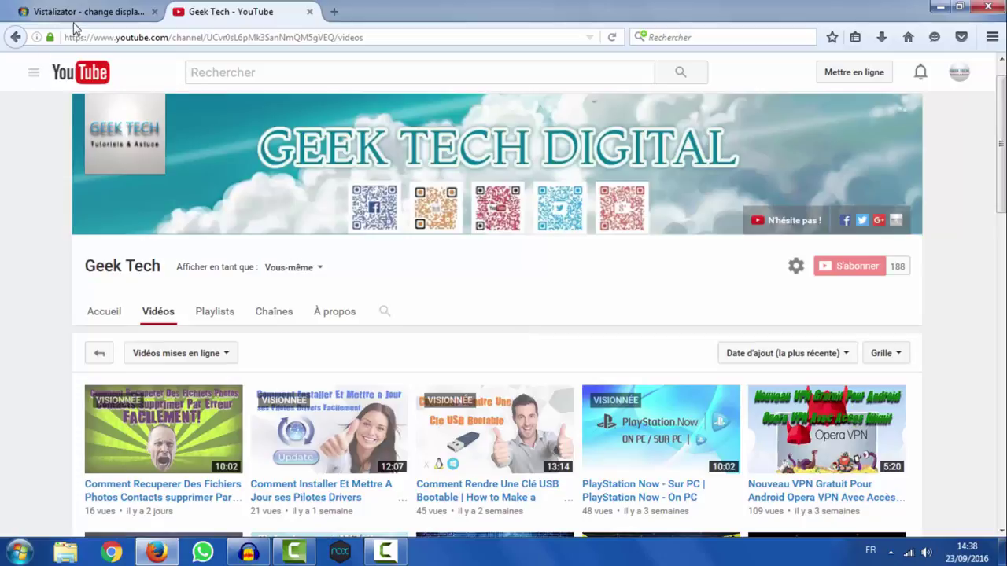
# - Minimize the browser, search the computer for "upda" and open Windows Update
pyautogui.click(941, 8)
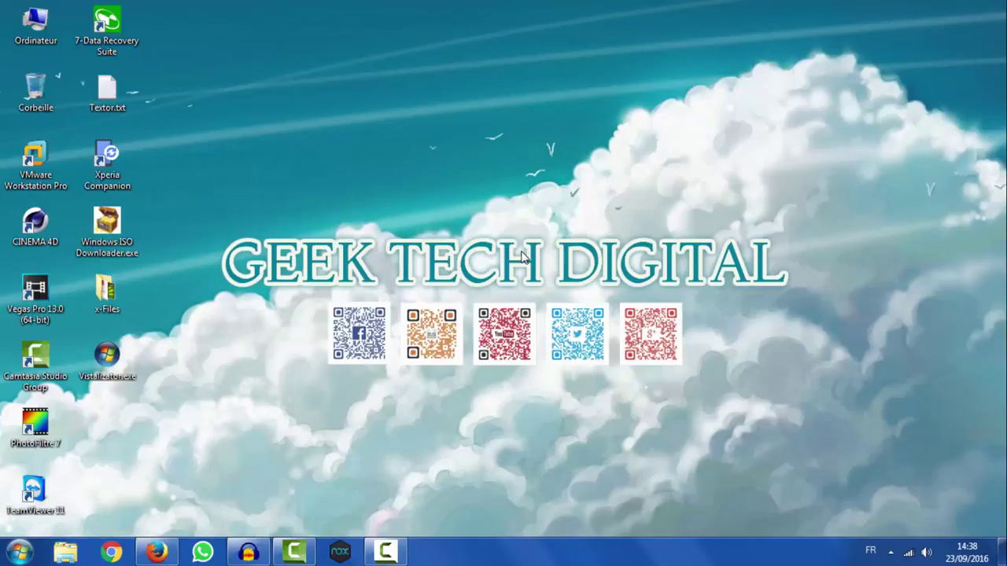
pyautogui.click(22, 550)
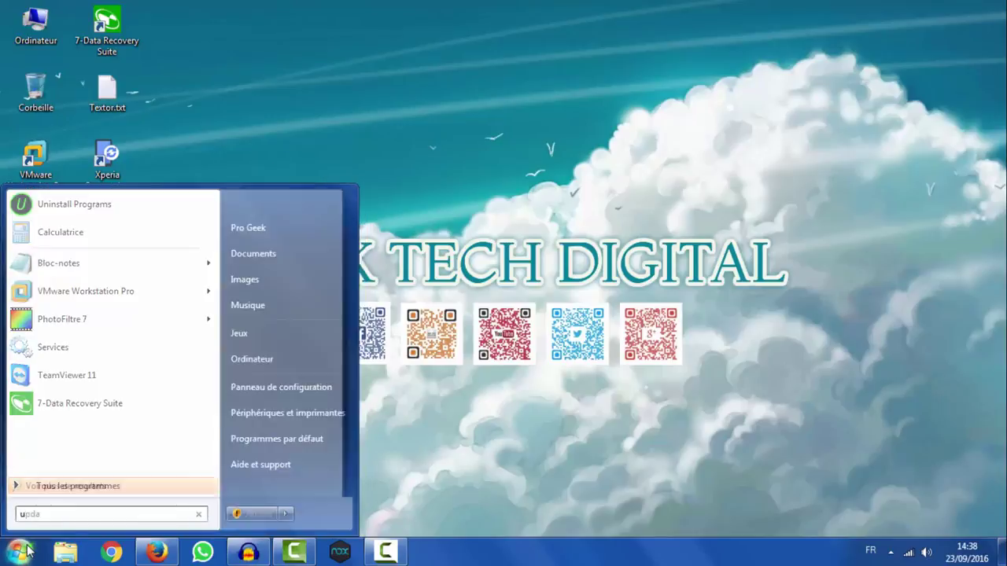
pyautogui.write('upda')
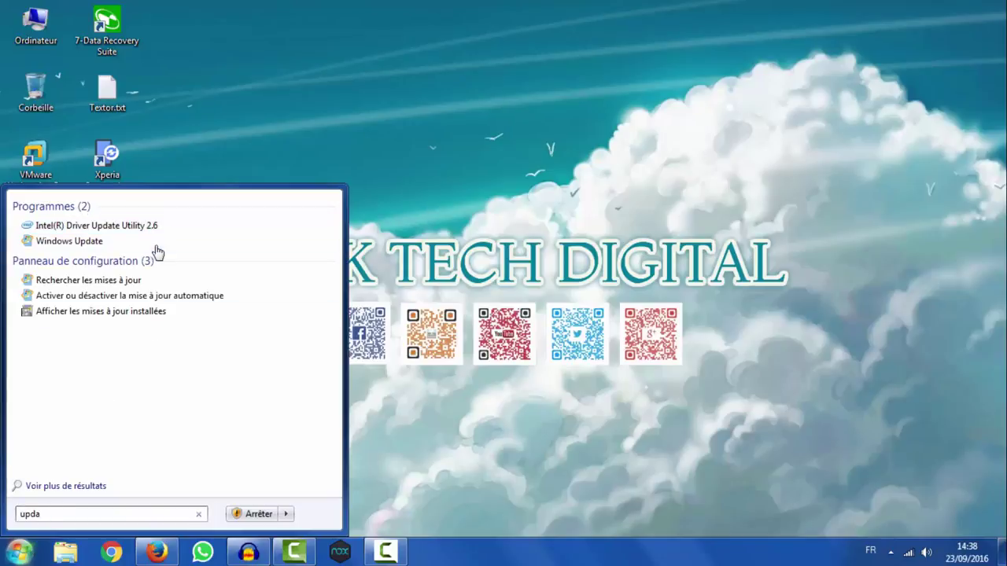
pyautogui.click(154, 242)
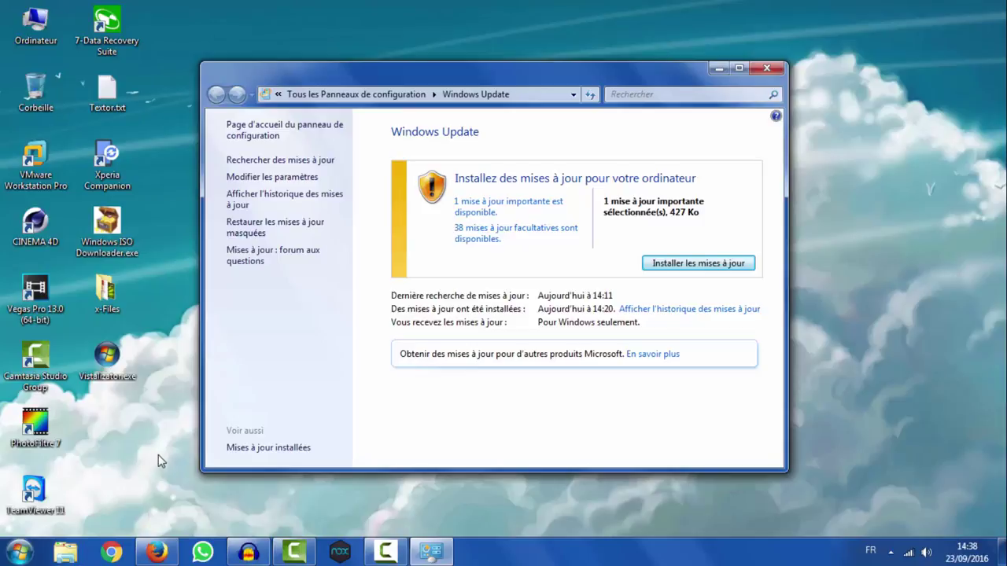
pyautogui.click(20, 551)
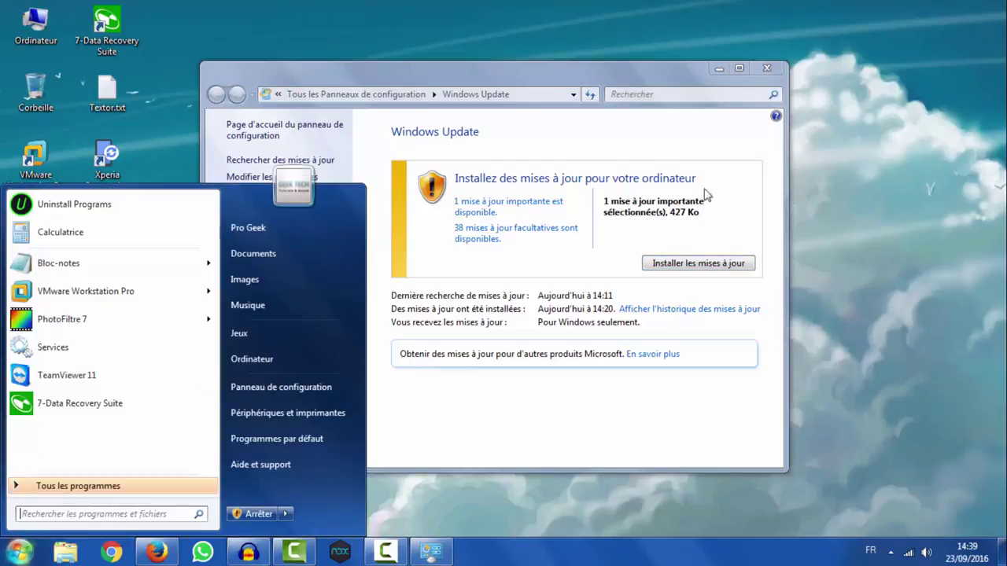
pyautogui.click(738, 185)
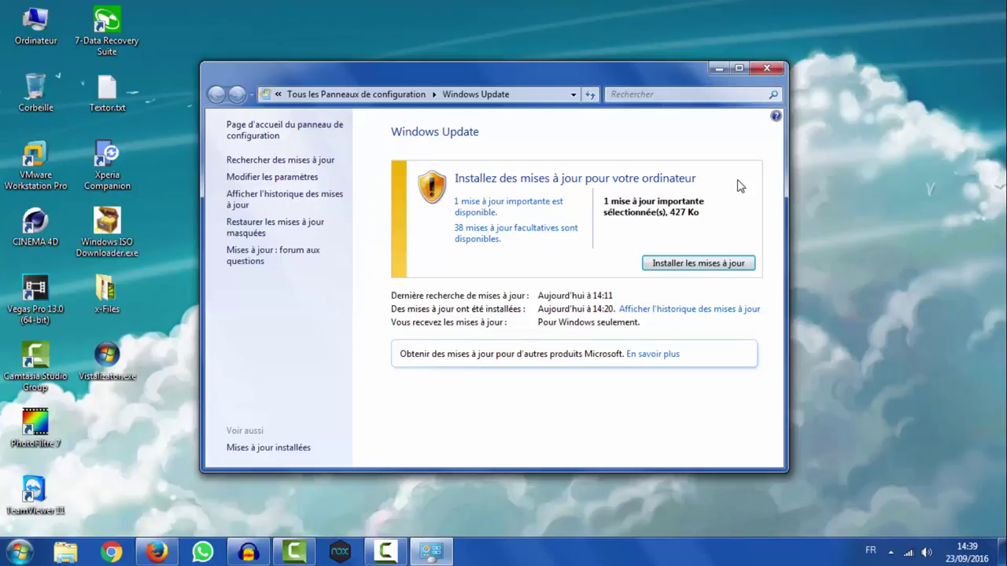
# - Select the English language pack (Module linguistique anglais) among the optional updates and confirm the selection
pyautogui.click(499, 239)
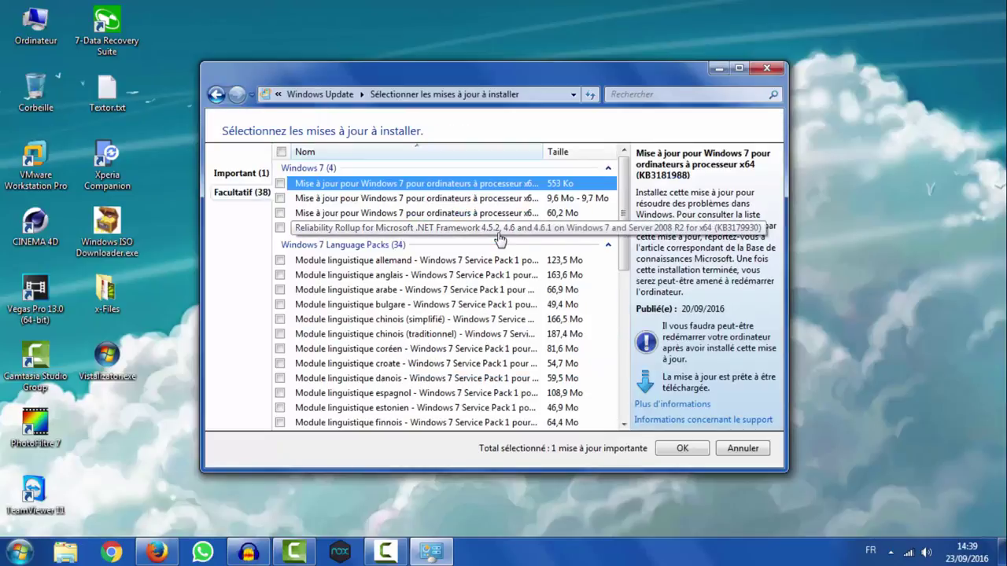
pyautogui.scroll(-8, 429, 261)
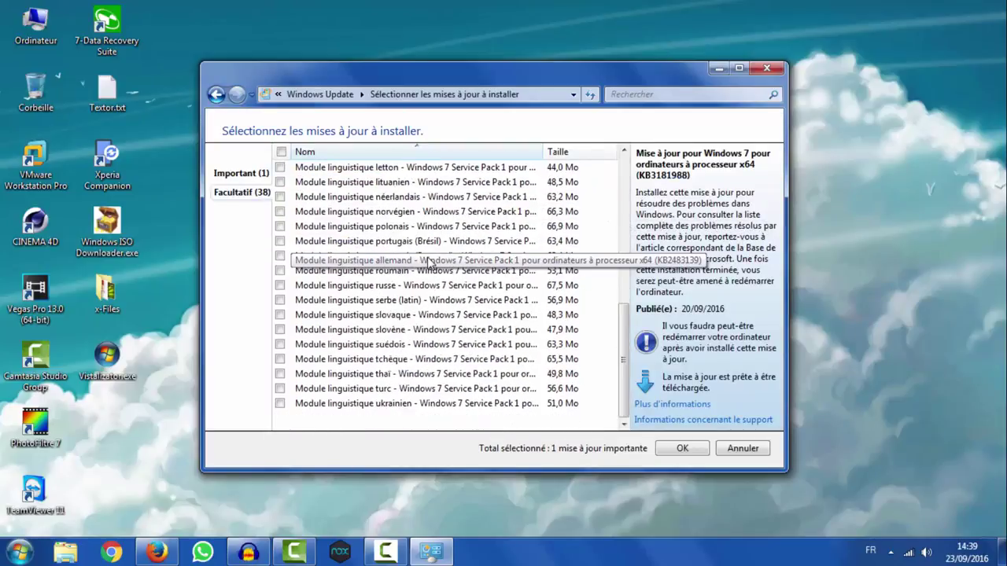
pyautogui.scroll(8, 428, 262)
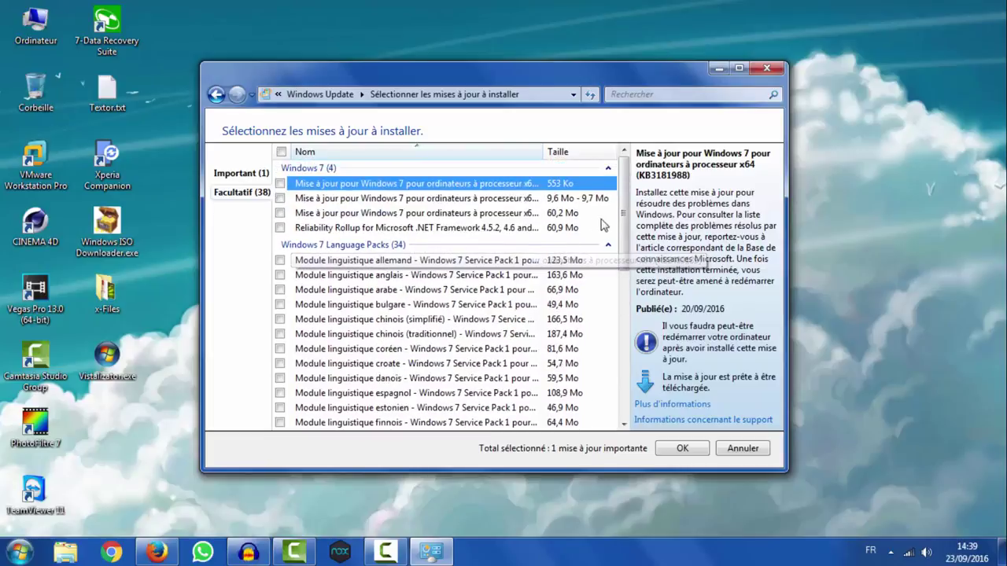
pyautogui.click(613, 213)
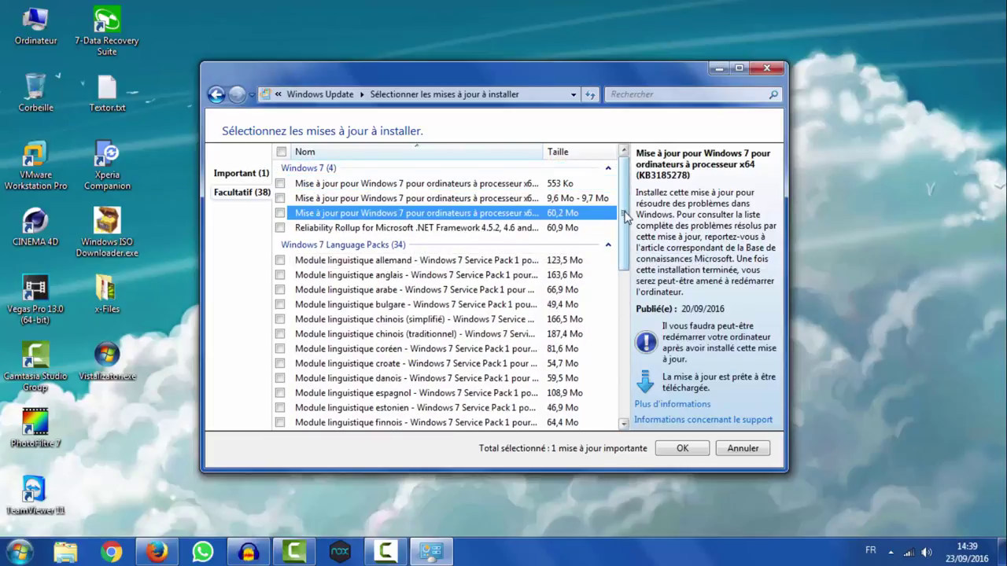
pyautogui.moveTo(626, 217); pyautogui.dragTo(624, 250)
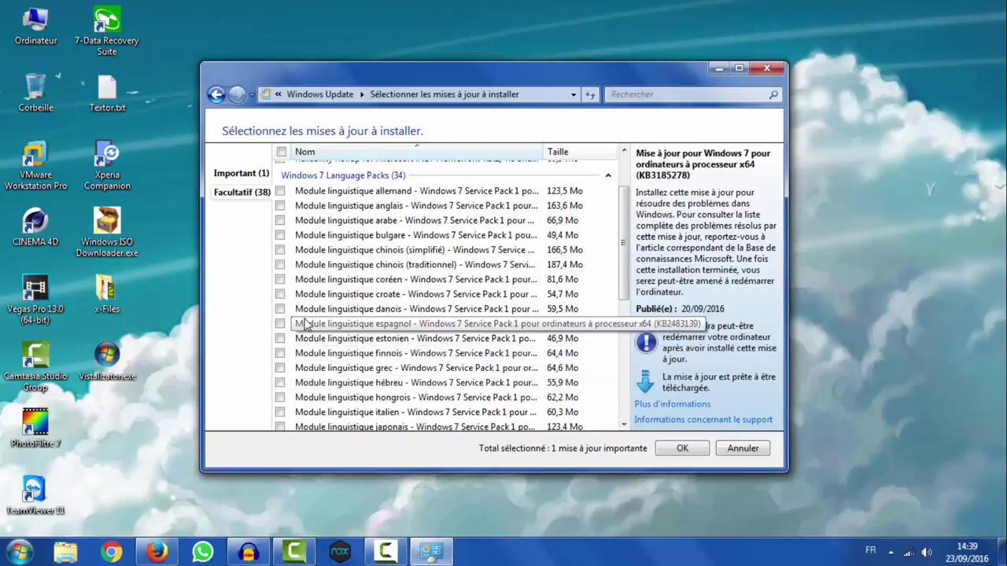
pyautogui.click(280, 206)
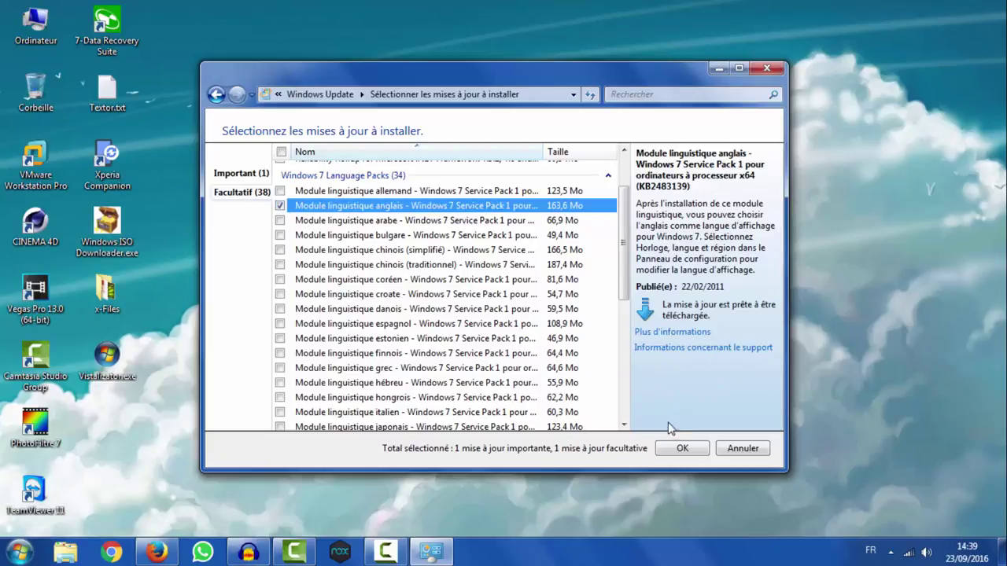
pyautogui.click(675, 448)
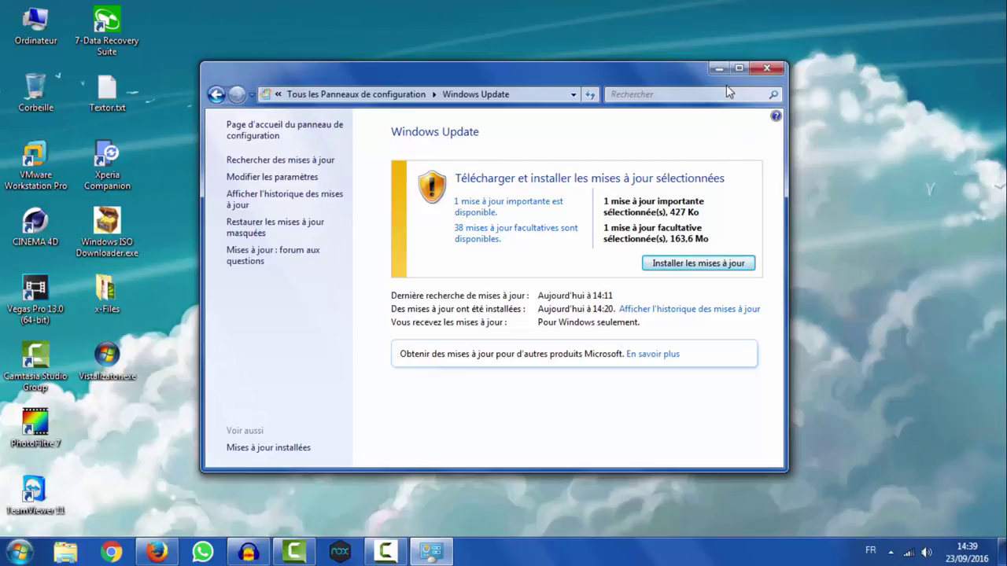
# - Open the Région et langue settings from the full list of Control Panel items
pyautogui.click(354, 100)
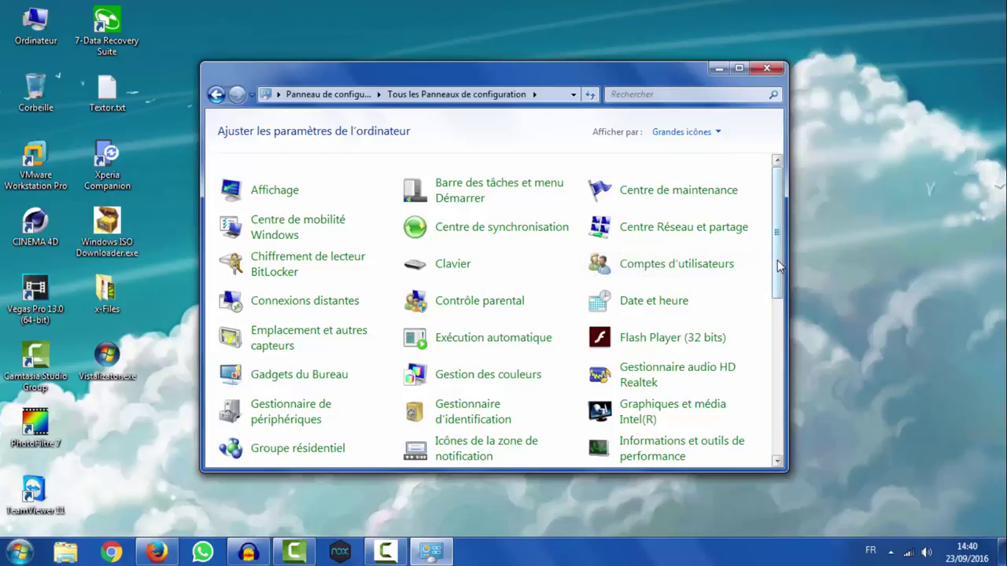
pyautogui.moveTo(777, 266); pyautogui.dragTo(762, 358)
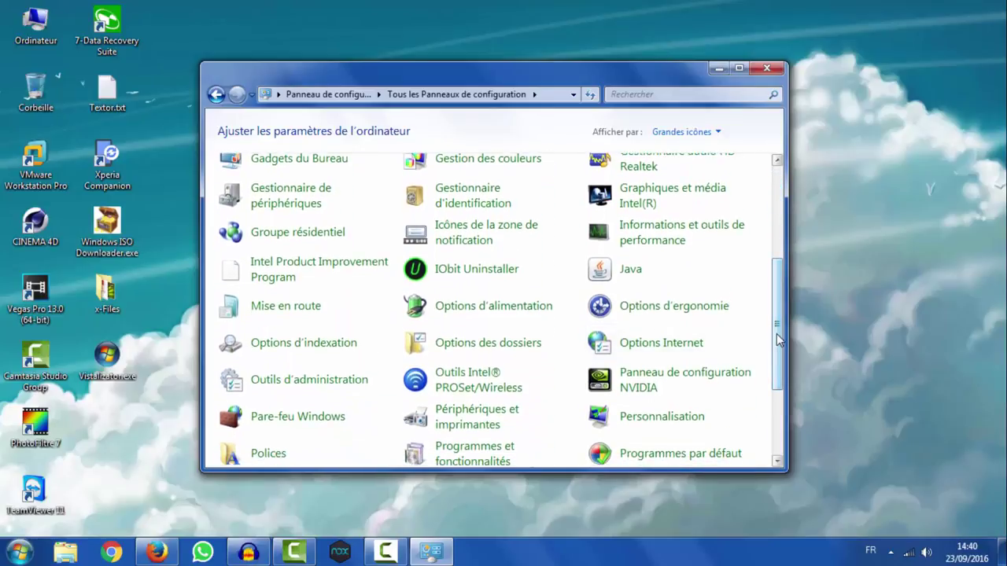
pyautogui.scroll(-4, 778, 348)
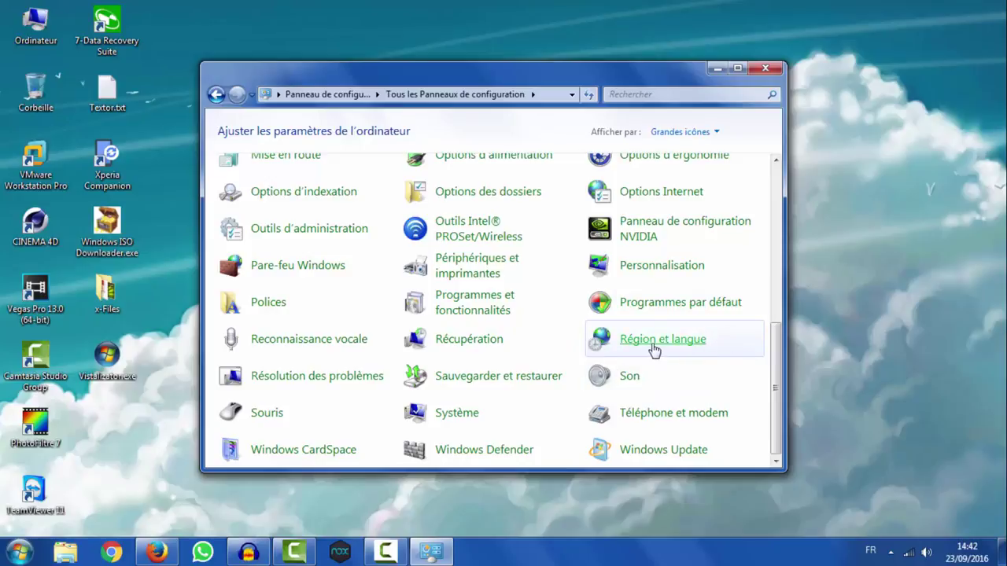
pyautogui.click(654, 344)
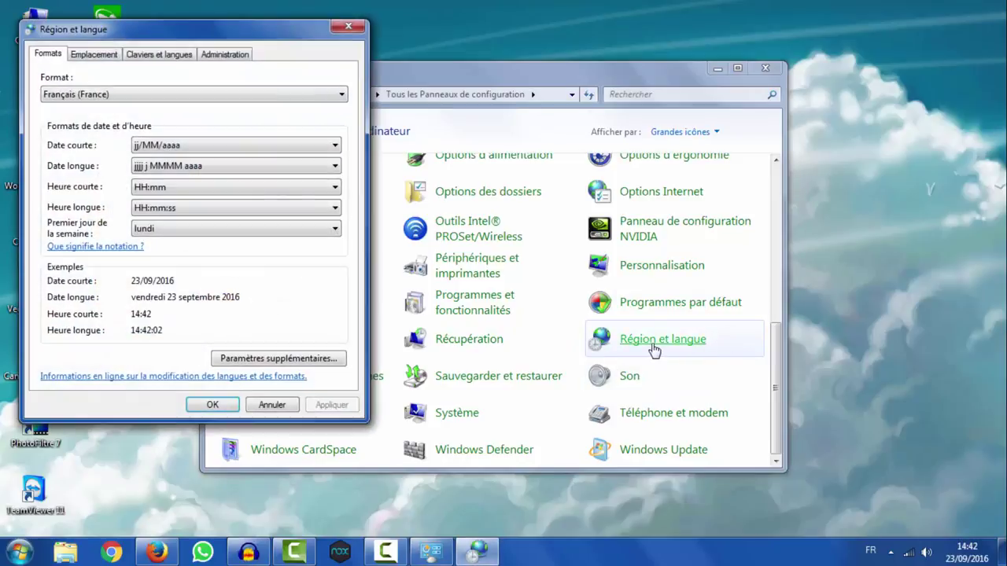
# - Examine the regional format choices, the keyboard and display language options, and the current location setting
pyautogui.click(105, 94)
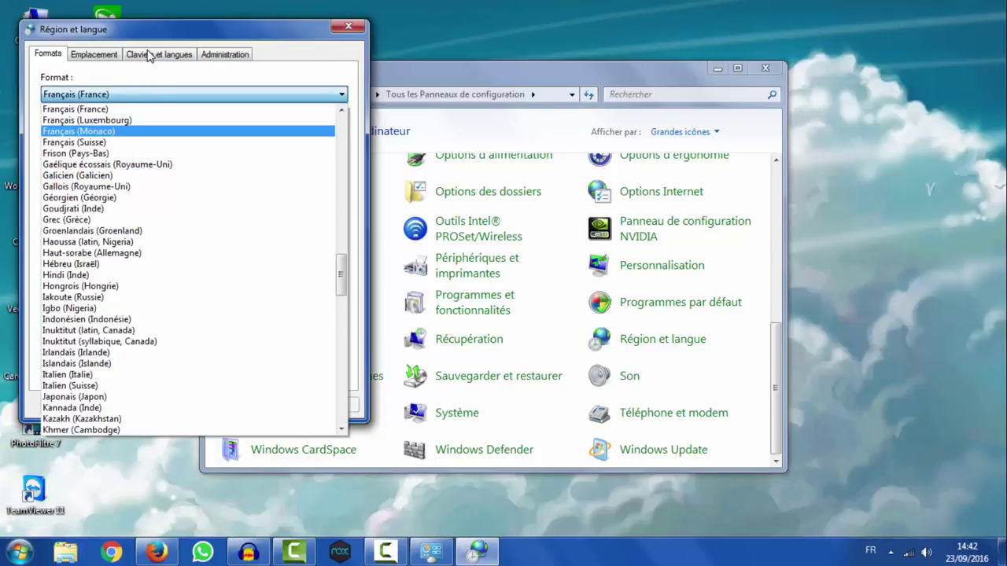
pyautogui.click(148, 53)
pyautogui.click(148, 54)
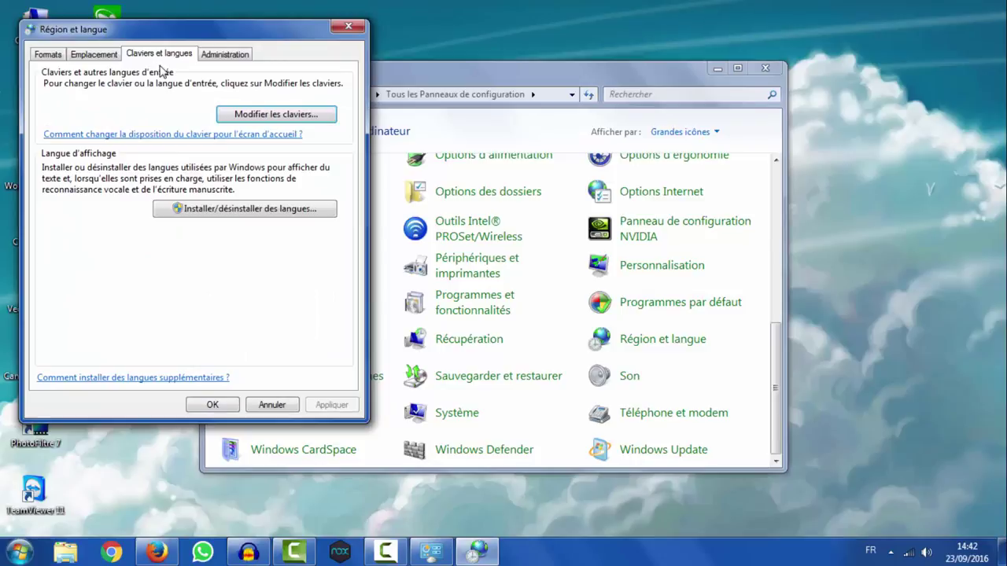
pyautogui.click(107, 57)
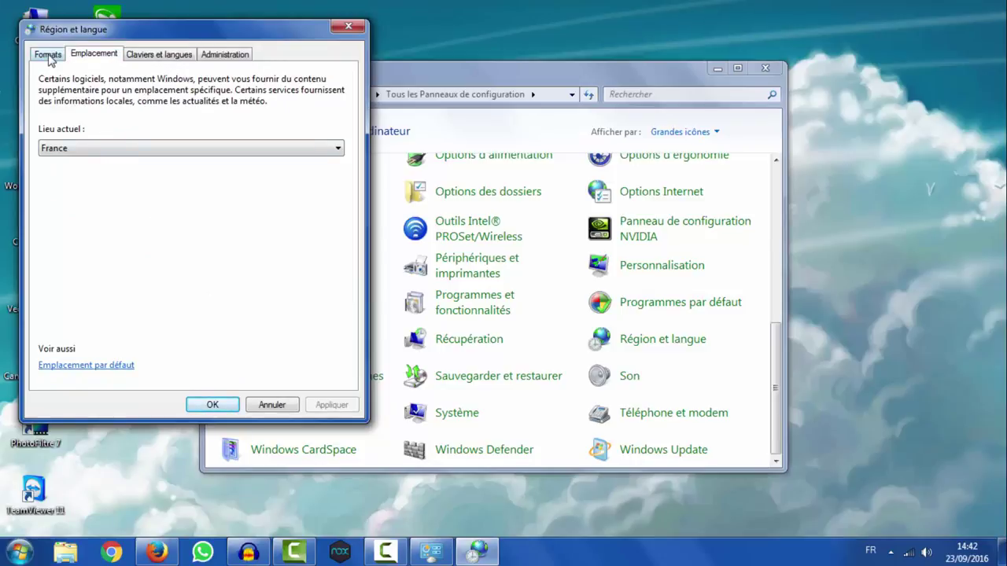
pyautogui.click(49, 56)
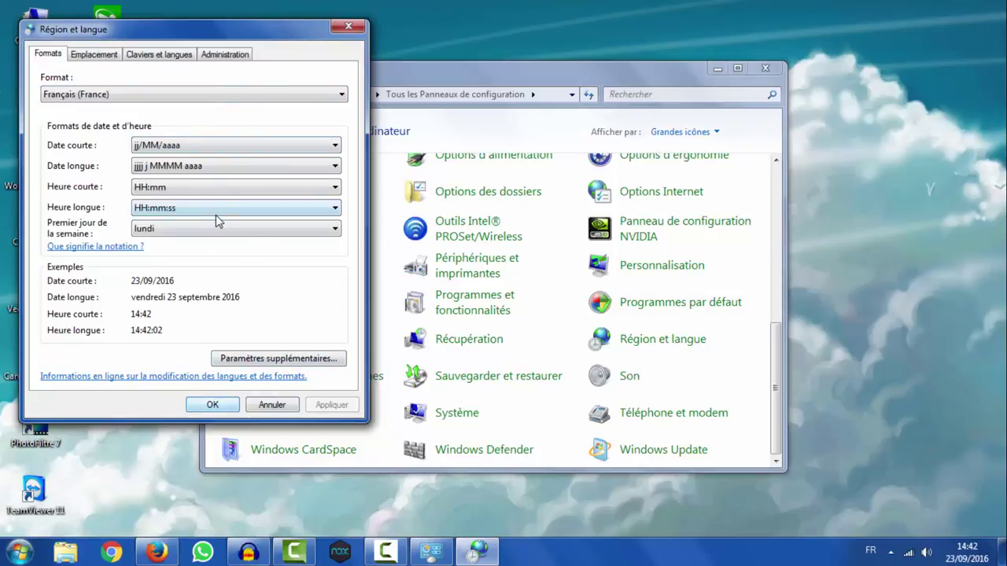
# - Review the language settings for the welcome screen and new accounts without copying them, and close Région et langue and the Control Panel
pyautogui.click(221, 56)
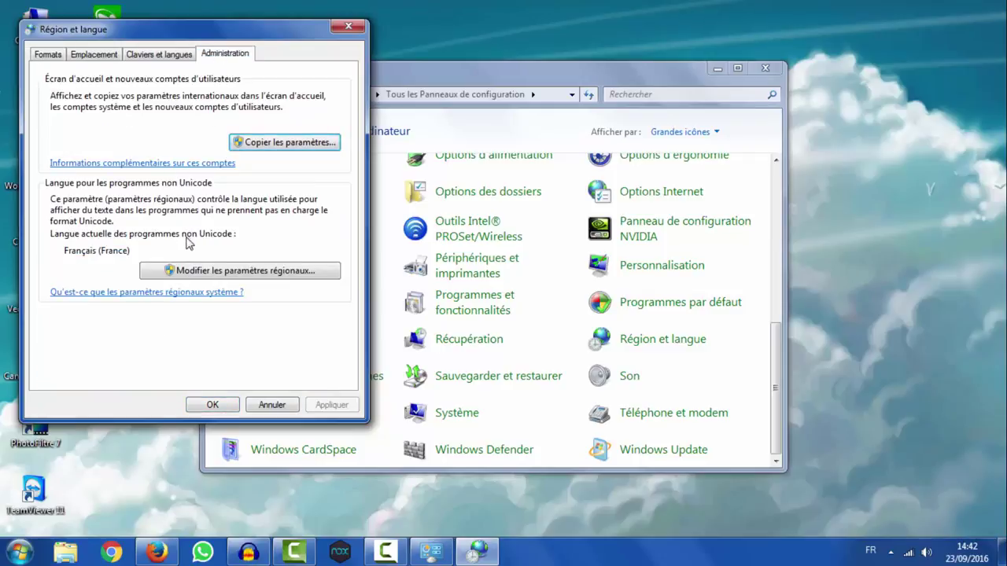
pyautogui.click(275, 143)
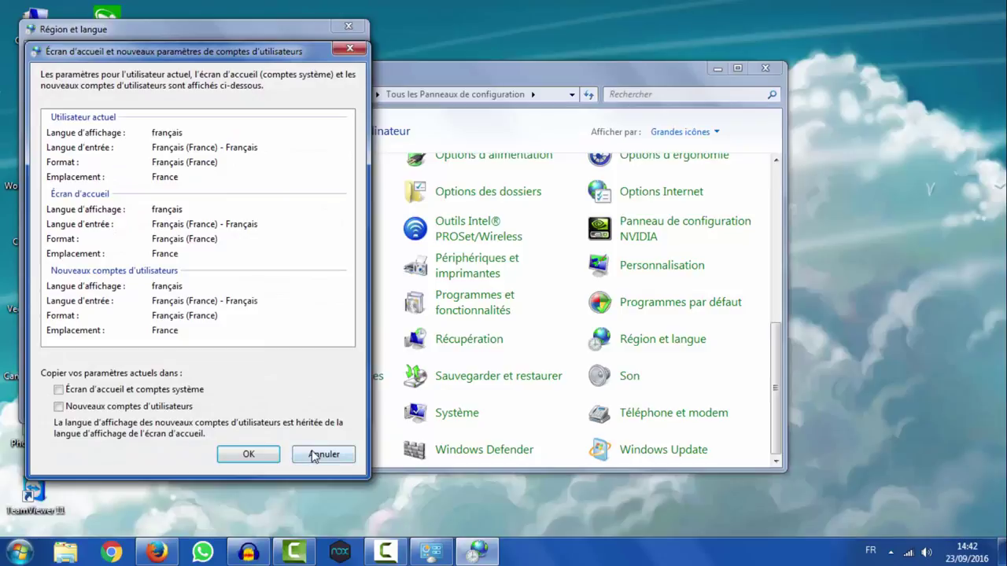
pyautogui.click(312, 454)
pyautogui.click(211, 408)
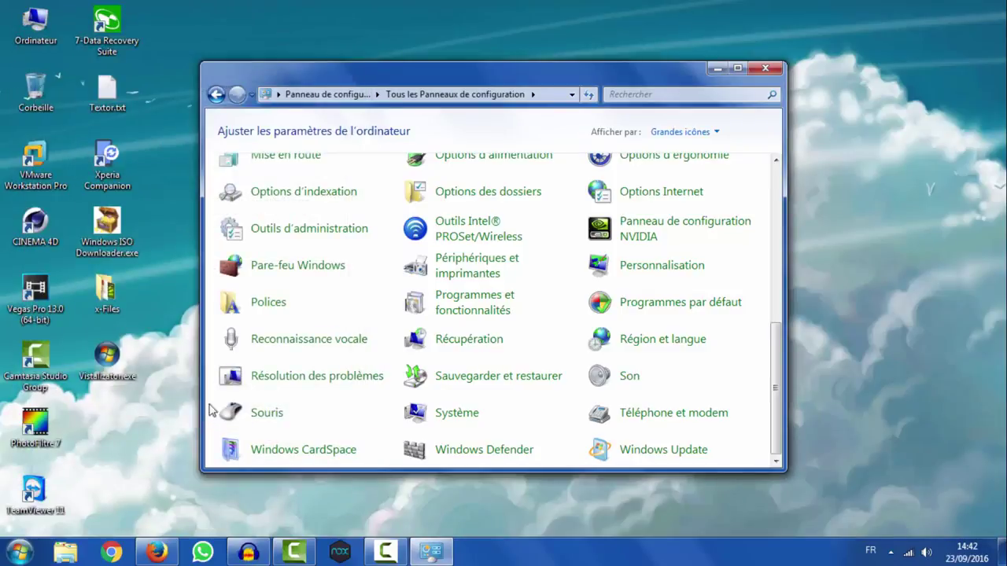
pyautogui.click(765, 69)
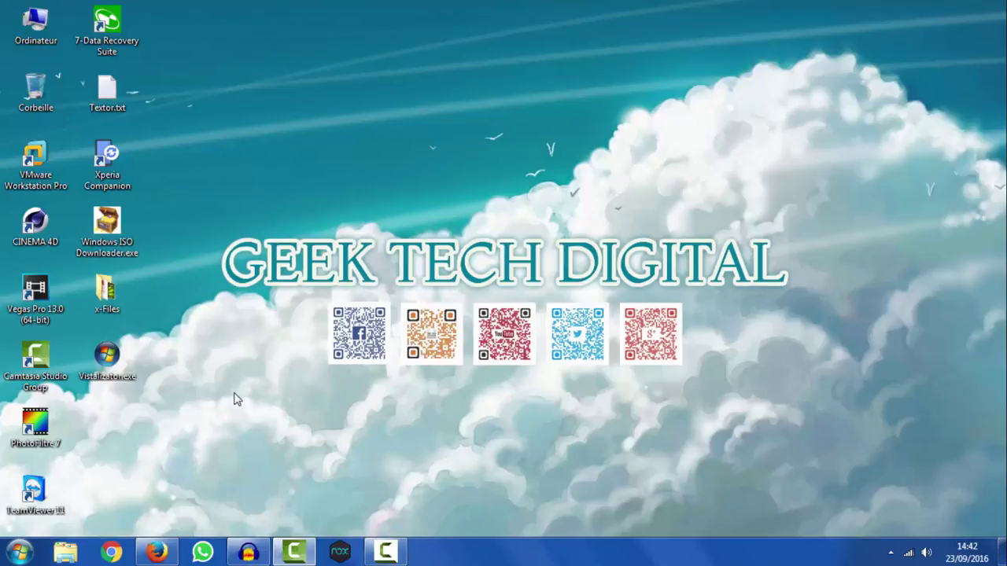
# - Switch to Firefox to view the Vistalizator home page and return to the desktop
pyautogui.click(156, 552)
pyautogui.click(59, 9)
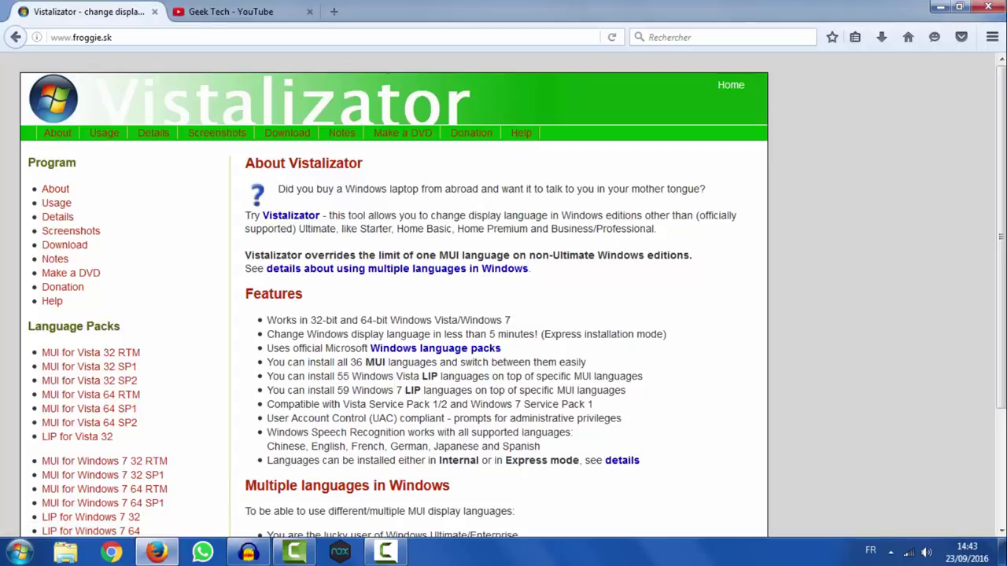
pyautogui.click(158, 554)
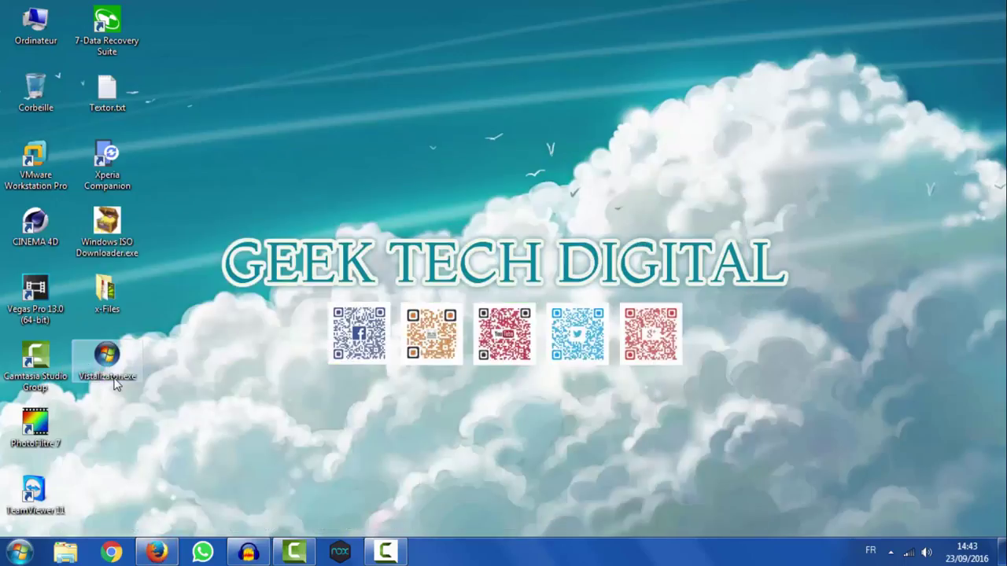
# - Launch Vistalizator despite the edition notice, decline the software update check and move its window clear of the desktop icons
pyautogui.doubleClick(108, 358)
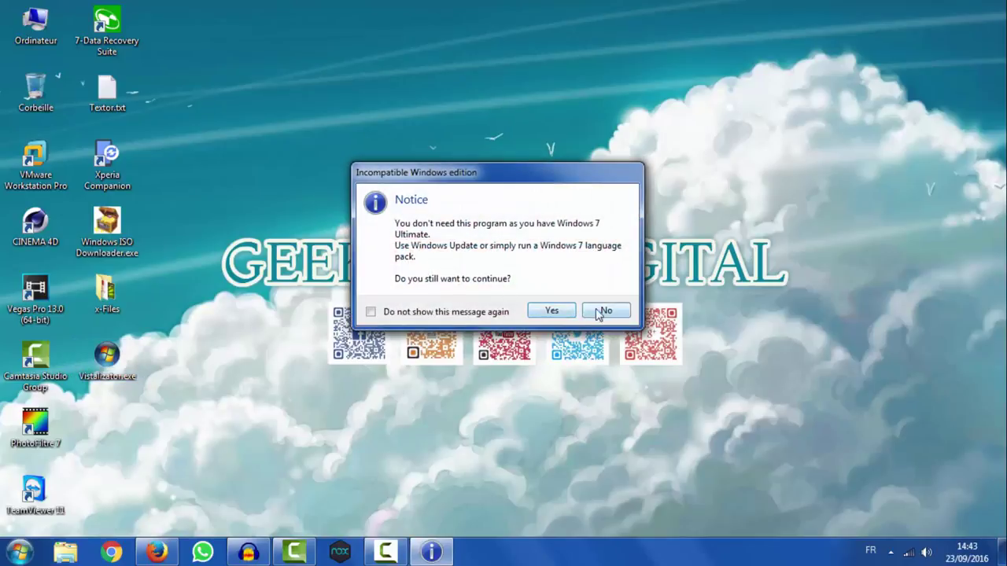
pyautogui.click(559, 308)
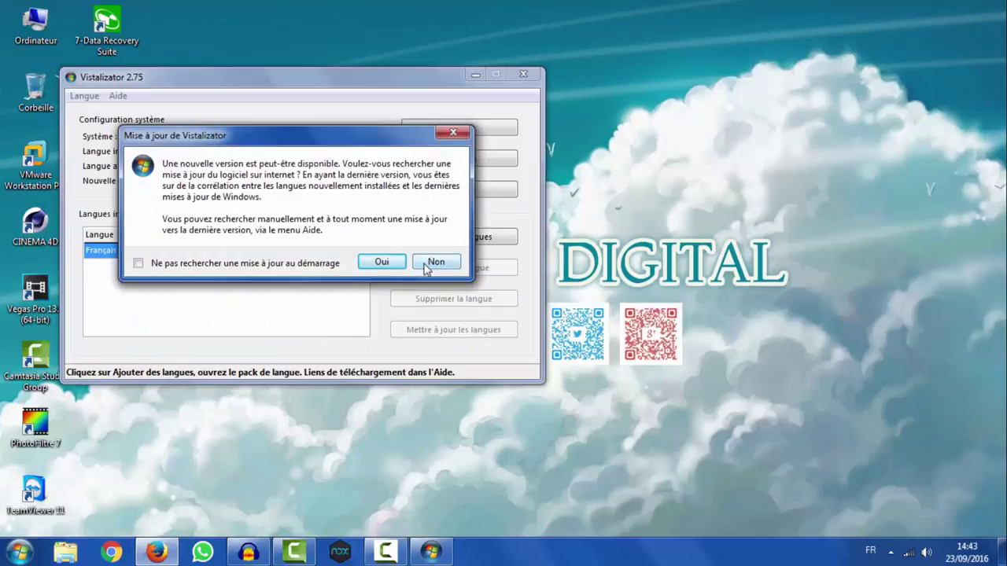
pyautogui.click(427, 266)
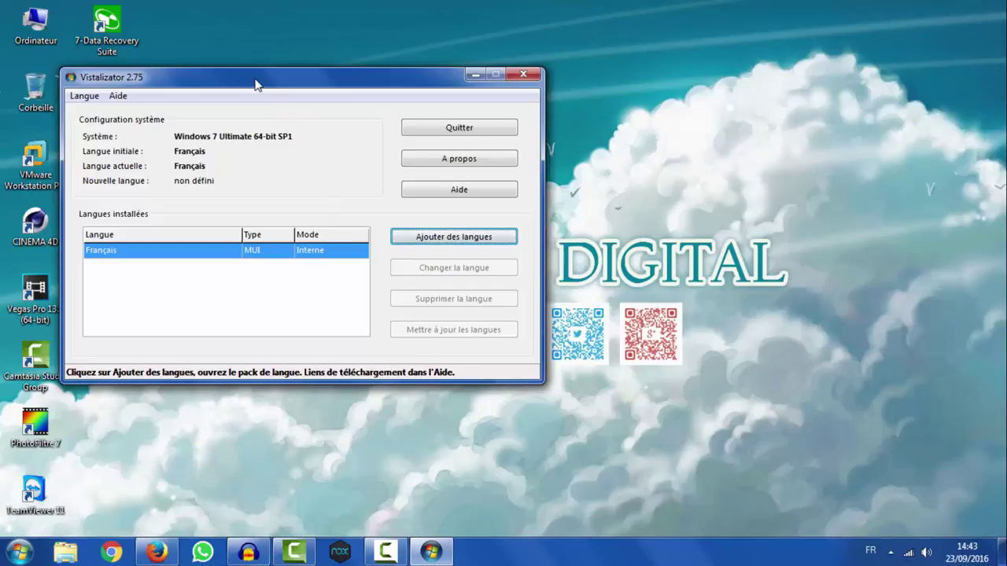
pyautogui.moveTo(258, 84); pyautogui.dragTo(395, 61)
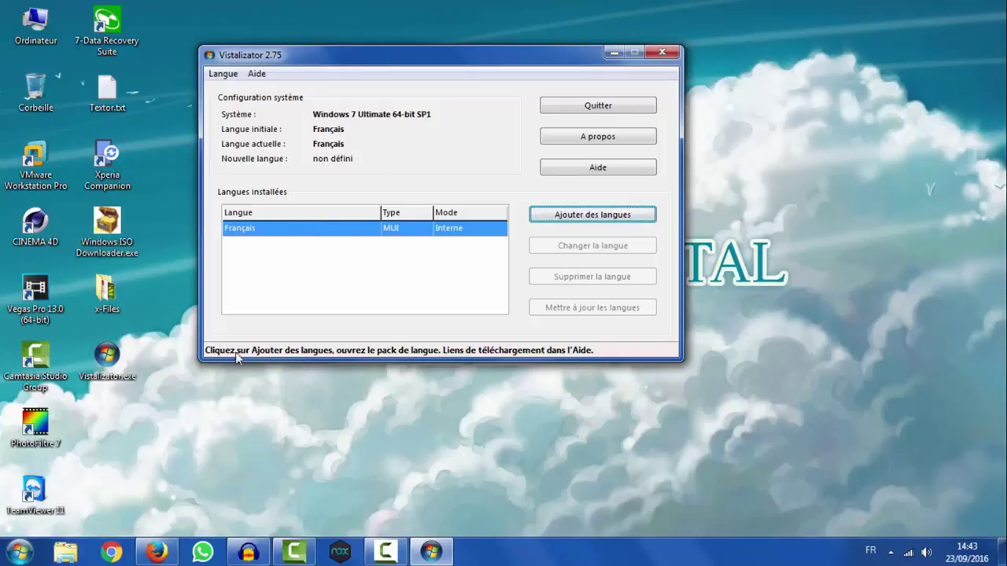
# - Switch to Firefox, open the Vistalizator site's LIP for Windows 7 64 page and examine the downloadable language packs
pyautogui.click(147, 559)
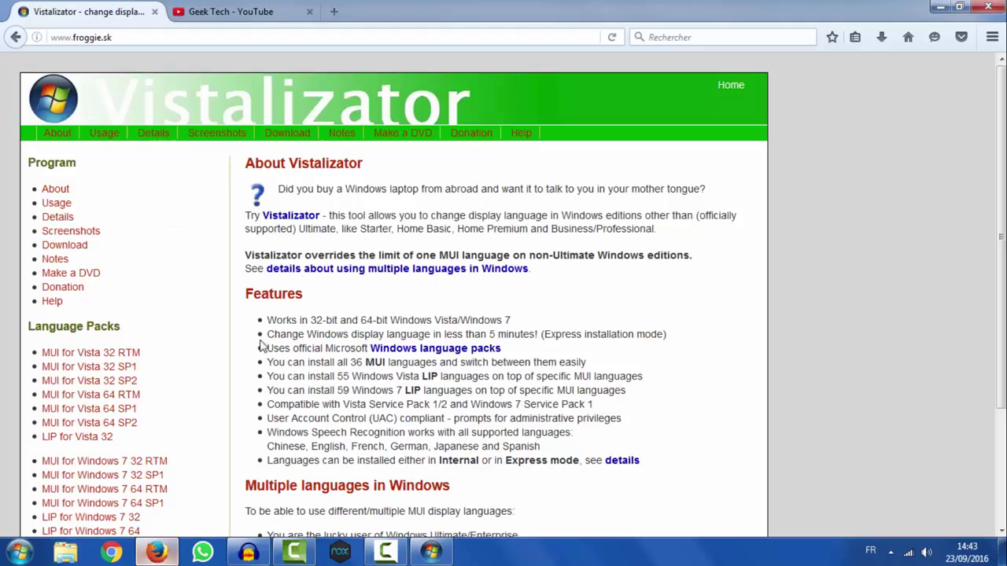
pyautogui.scroll(-3, 230, 236)
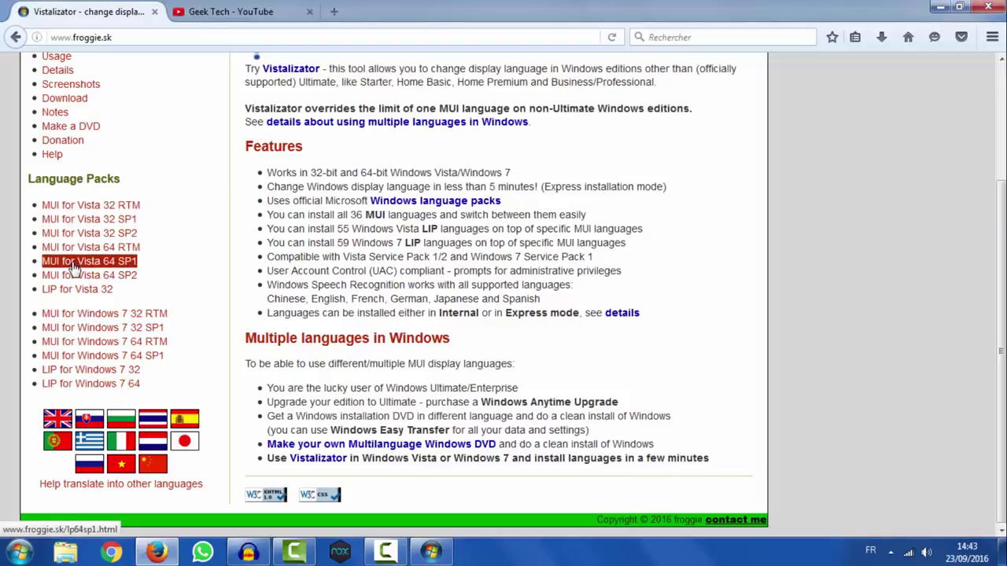
pyautogui.click(87, 387)
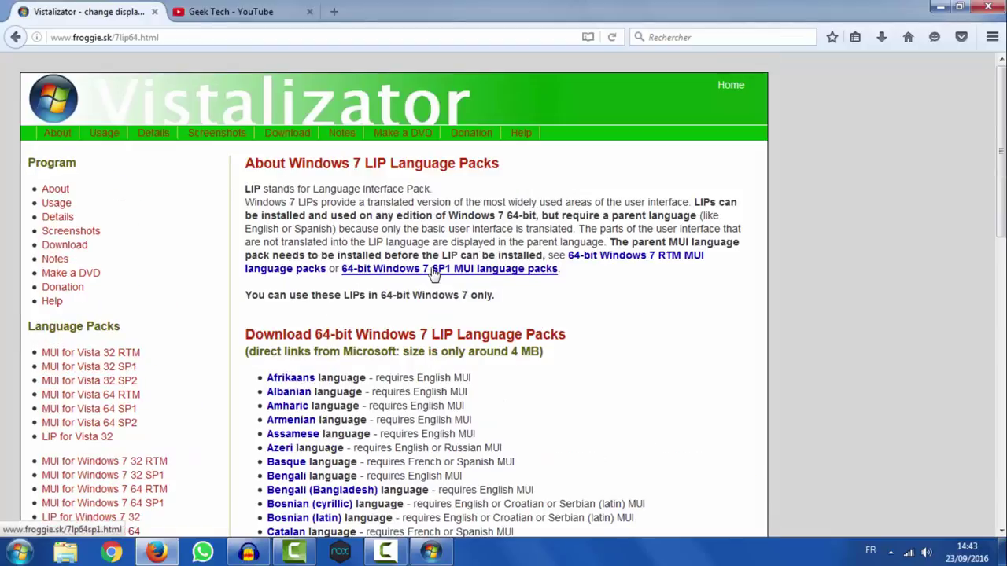
pyautogui.scroll(-2, 433, 273)
pyautogui.scroll(-5, 433, 273)
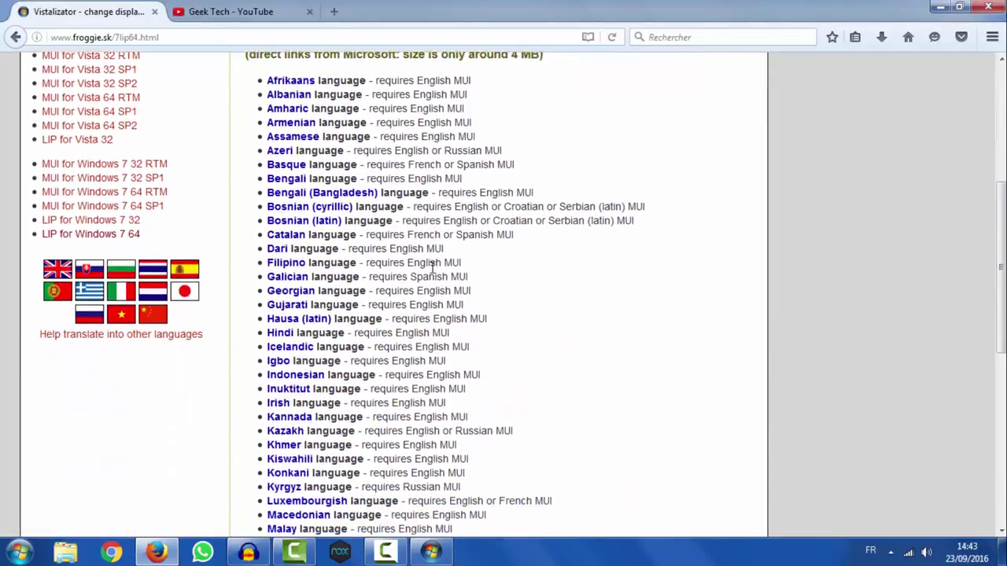
# - Look through the 64-bit Windows 7 LIP packs, bring up the download prompt for the Afrikaans pack and cancel it
pyautogui.scroll(-5, 431, 268)
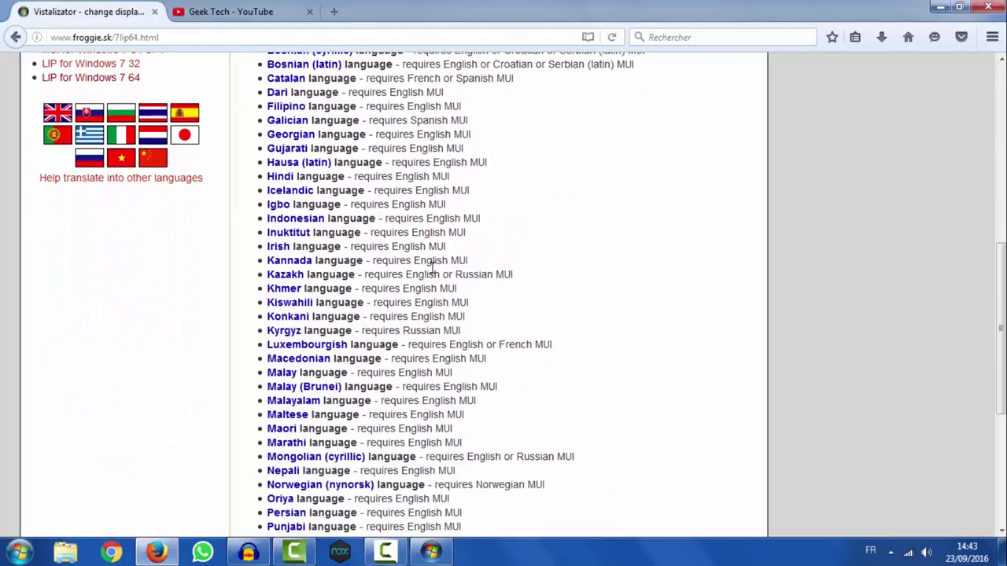
pyautogui.scroll(-3, 432, 267)
pyautogui.scroll(8, 432, 268)
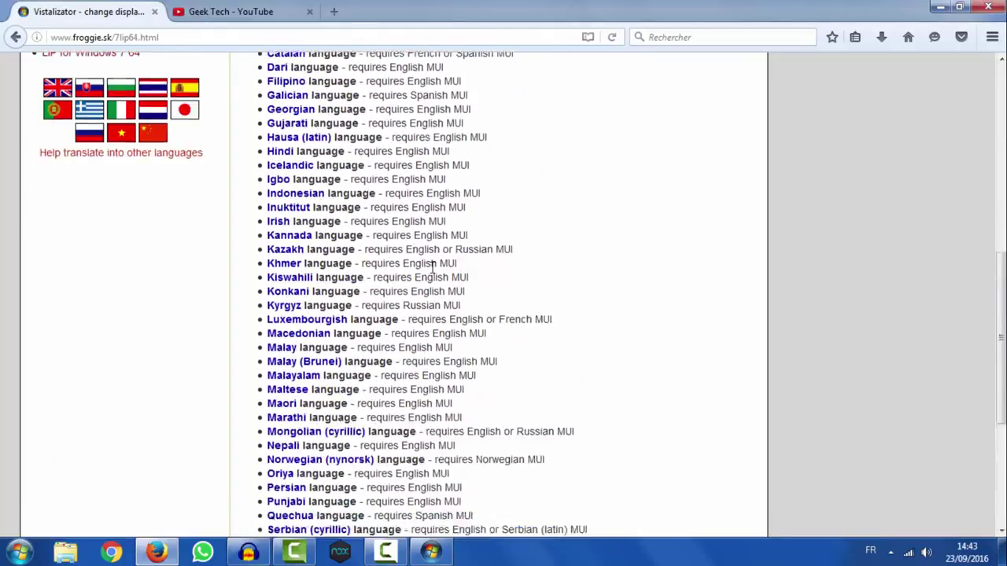
pyautogui.scroll(1, 432, 267)
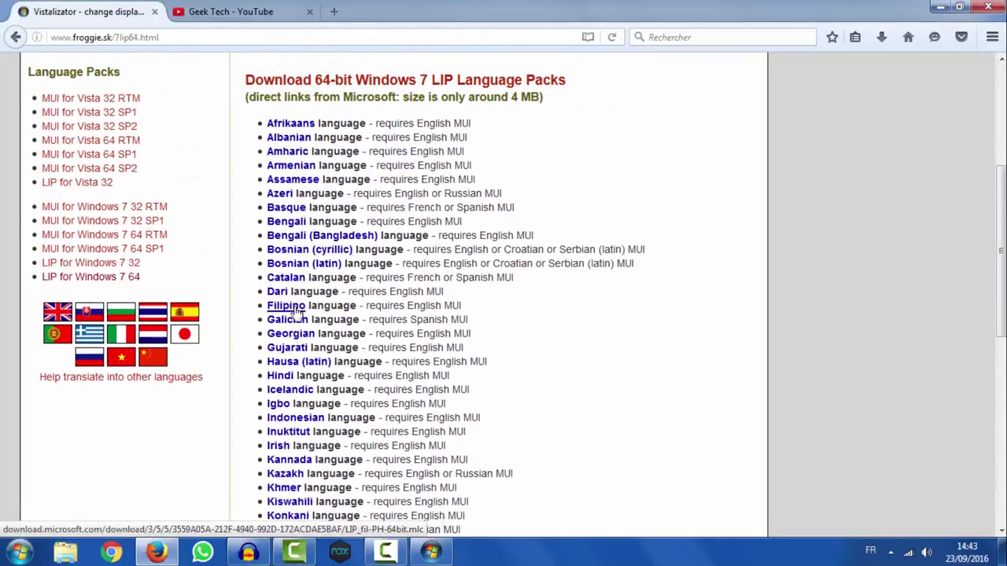
pyautogui.click(300, 125)
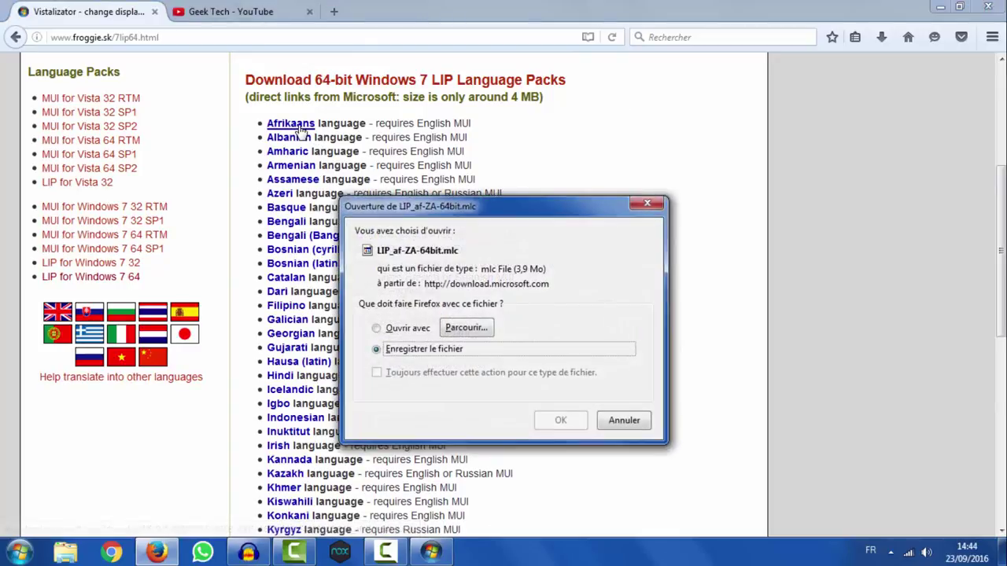
pyautogui.click(626, 420)
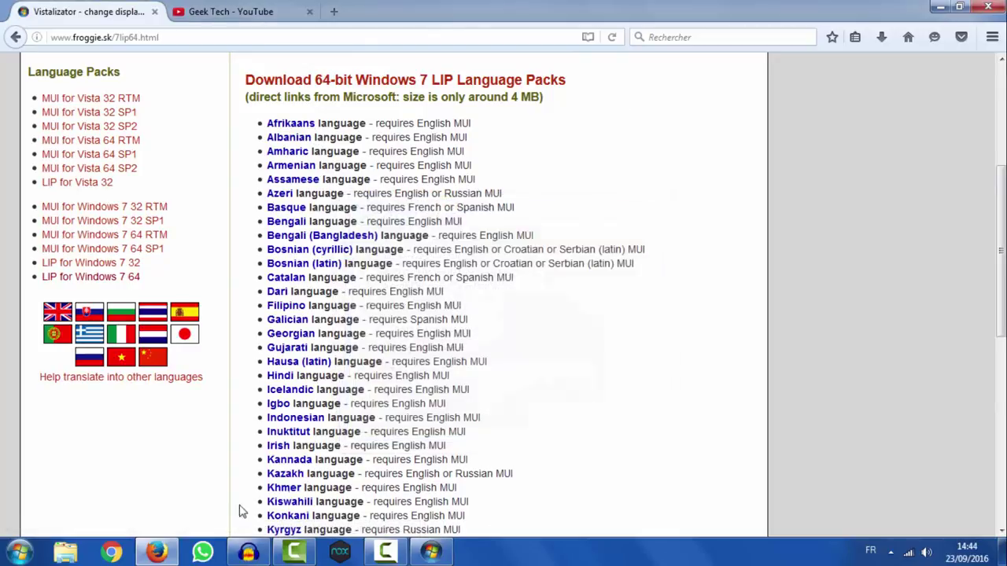
# - Switch to Vistalizator, view its file chooser for adding languages without opening a pack, and close Vistalizator
pyautogui.click(431, 552)
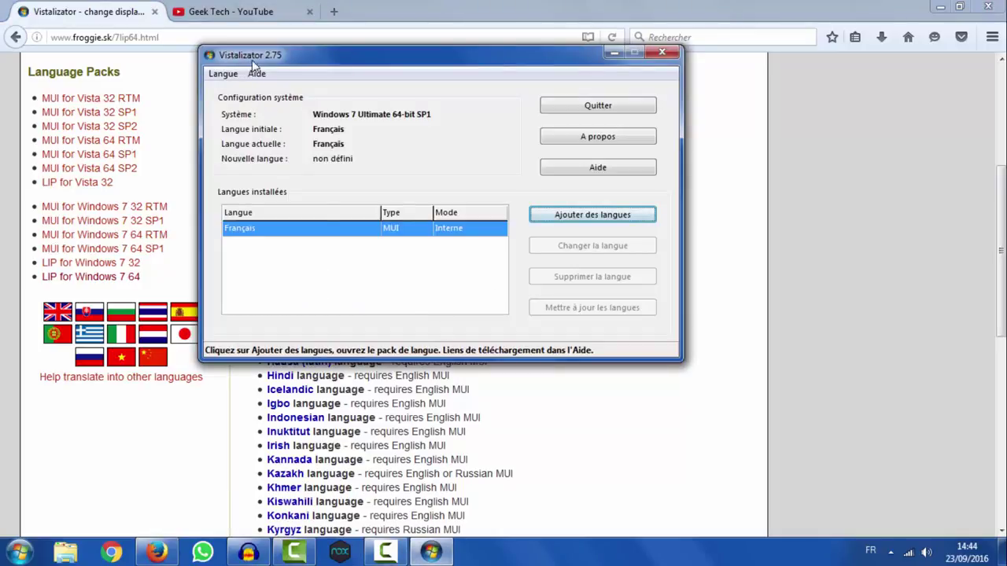
pyautogui.click(566, 218)
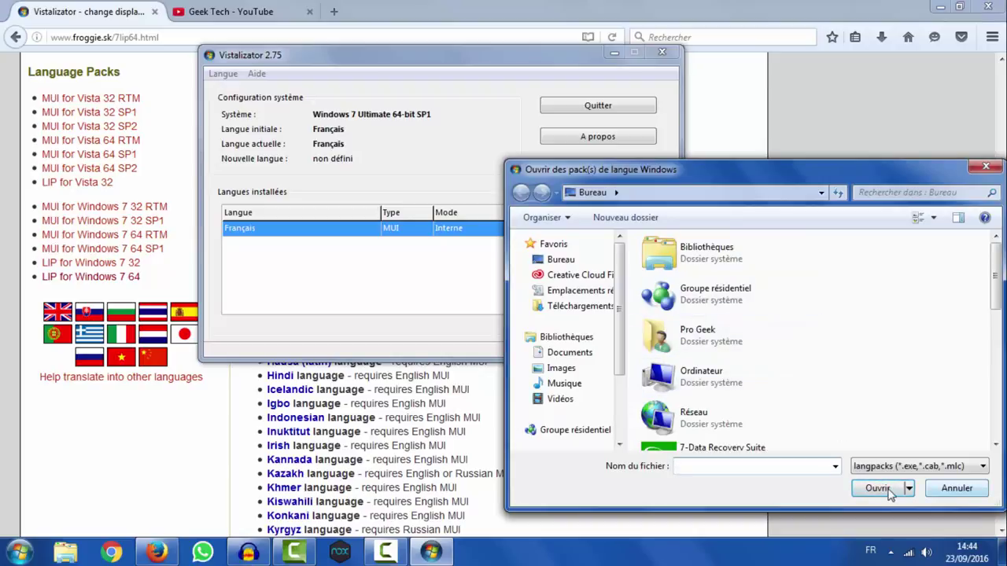
pyautogui.click(956, 488)
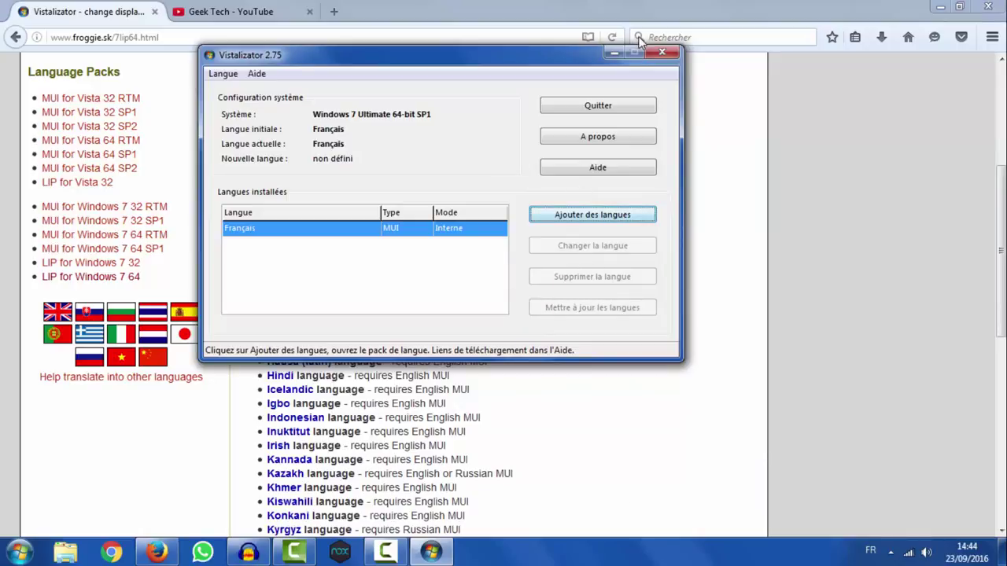
pyautogui.click(656, 55)
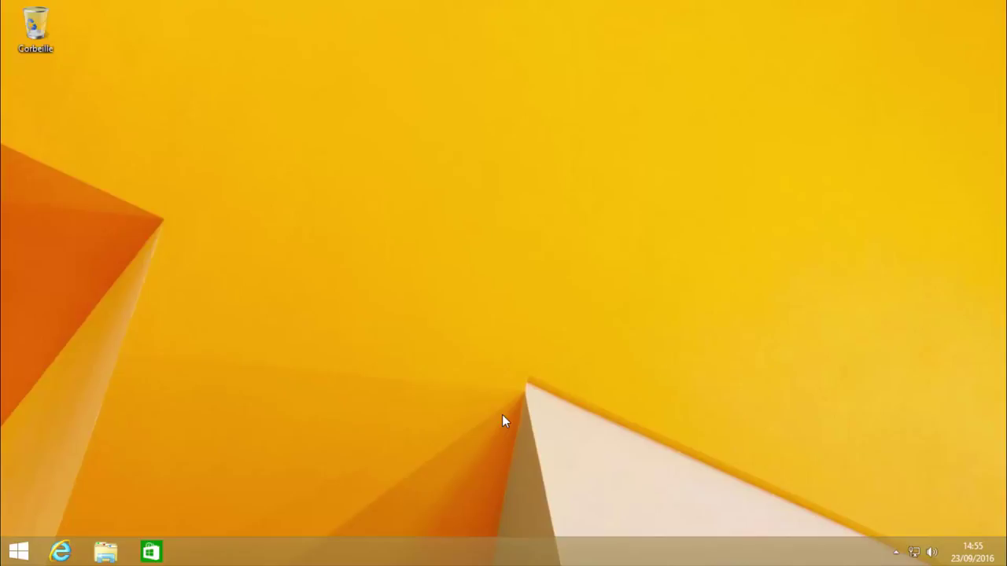
# - On the Windows 8 desktop, open the Control Panel, set its view to Catégorie and open the language preferences for adding a language
pyautogui.rightClick(25, 550)
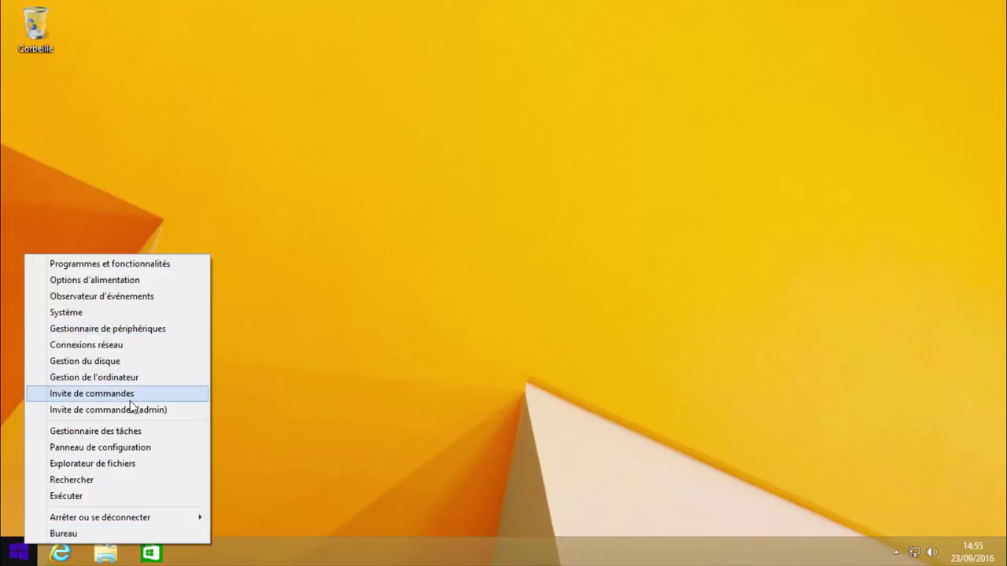
pyautogui.click(118, 447)
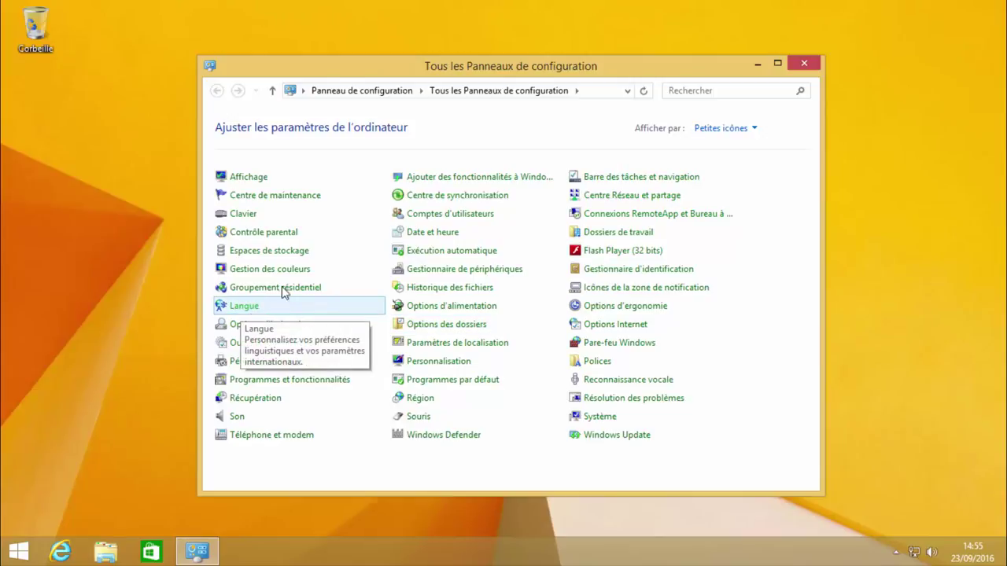
pyautogui.click(745, 130)
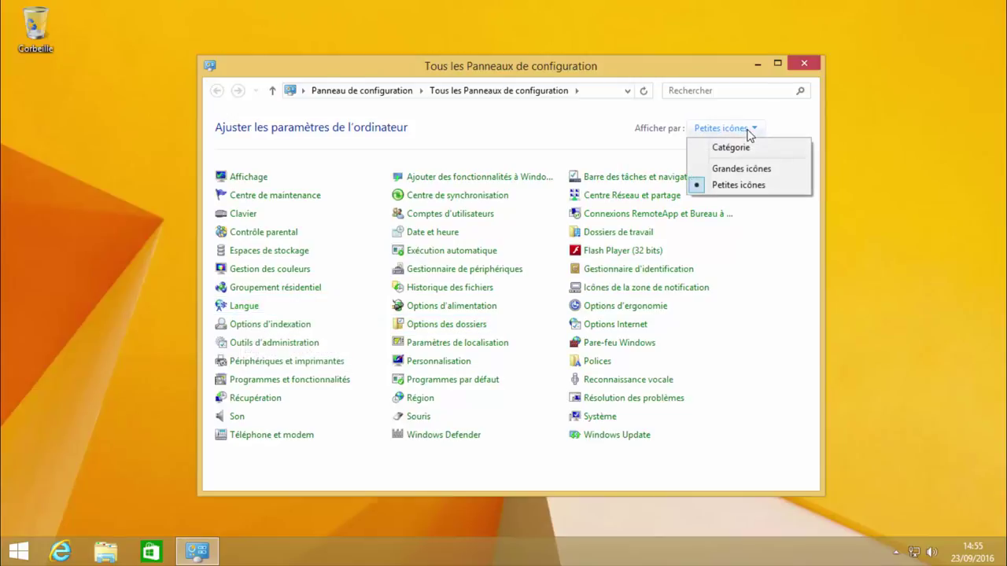
pyautogui.click(740, 152)
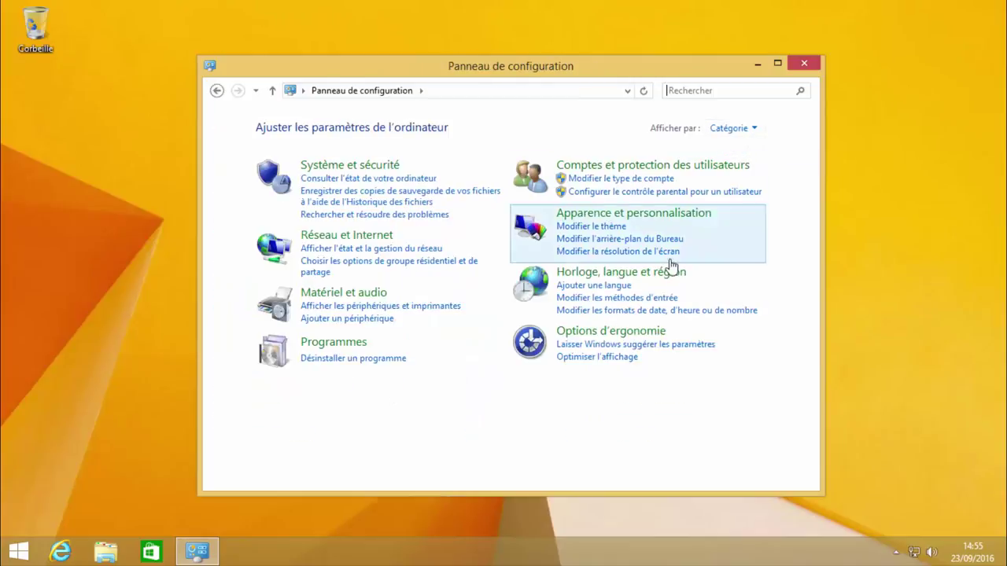
pyautogui.click(608, 288)
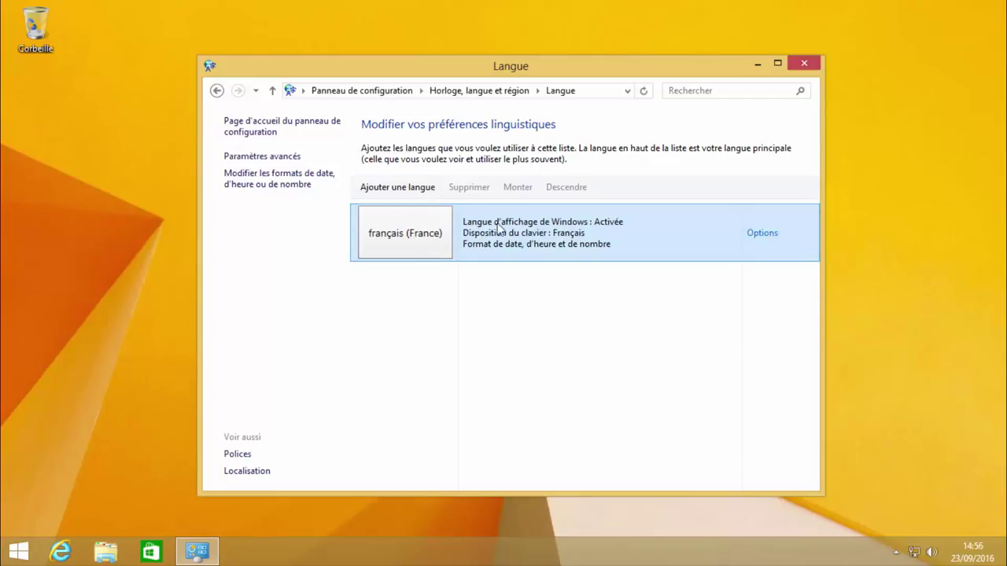
# - Search the languages available to add for "an", review the regional variants of English and cancel without adding one
pyautogui.click(393, 194)
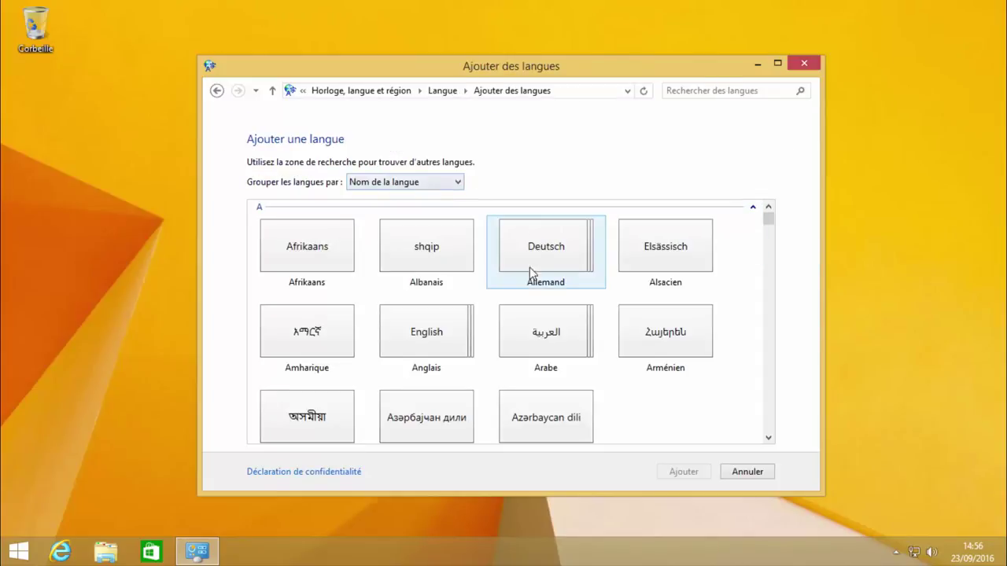
pyautogui.click(714, 92)
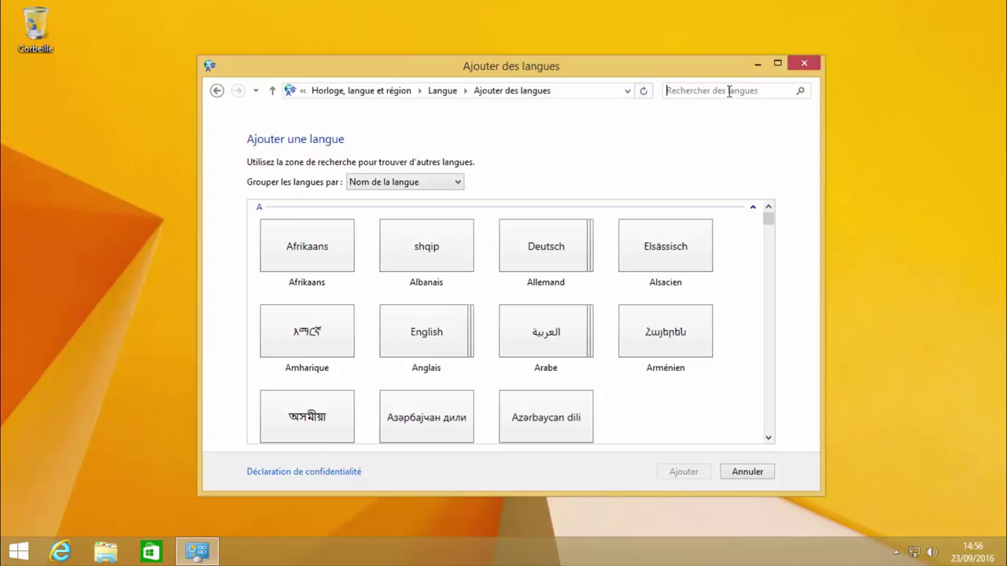
pyautogui.write('an')
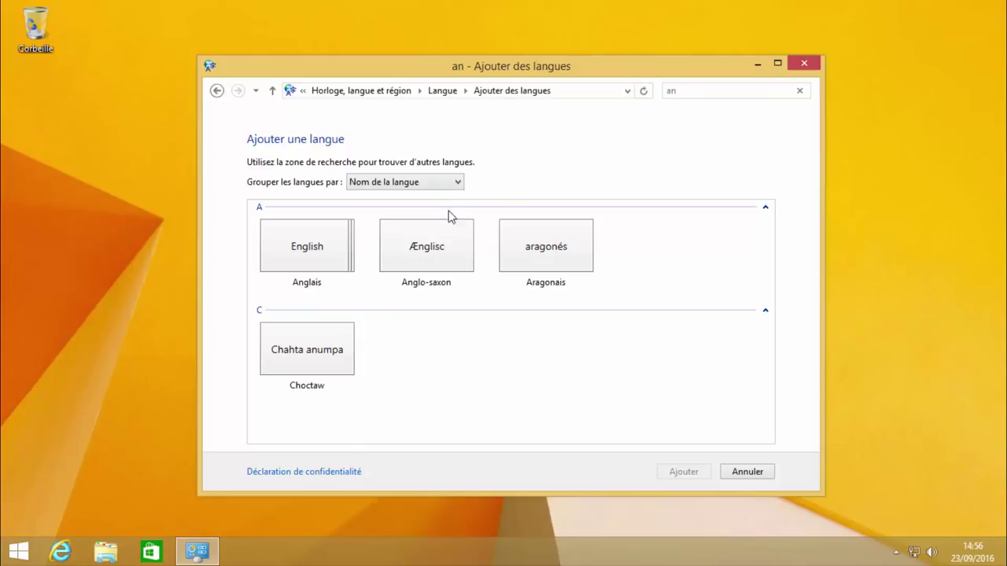
pyautogui.click(309, 257)
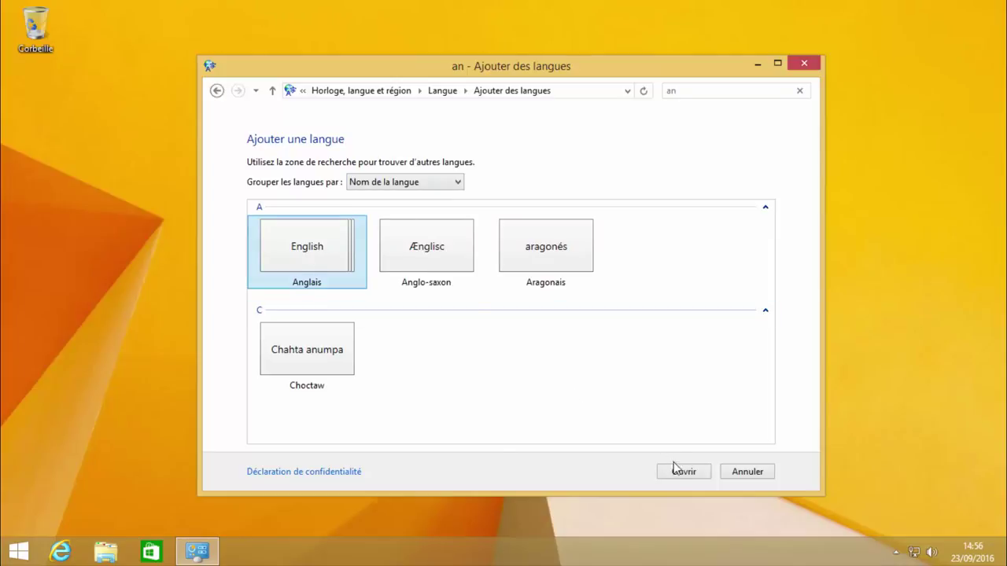
pyautogui.click(675, 471)
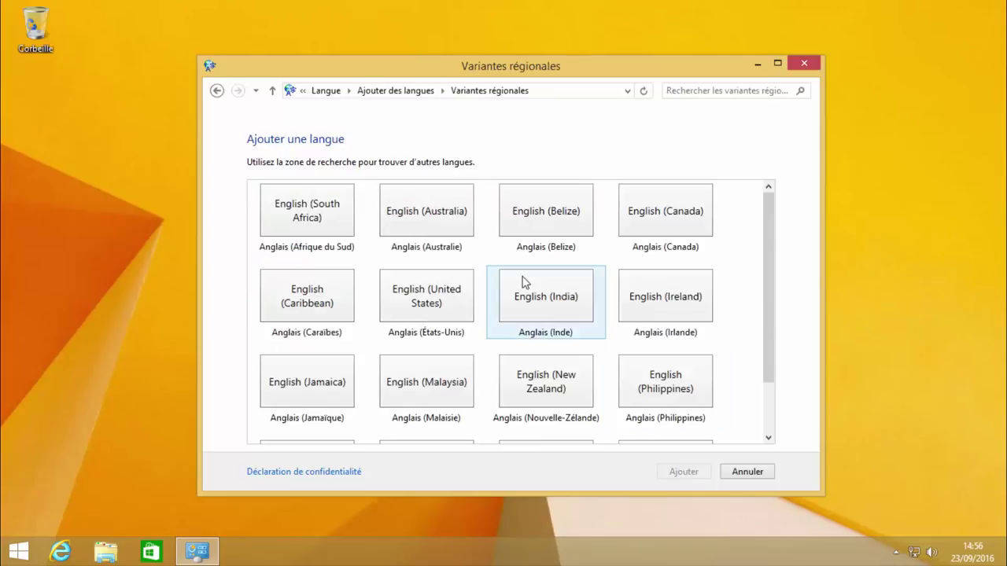
pyautogui.scroll(-1, 514, 249)
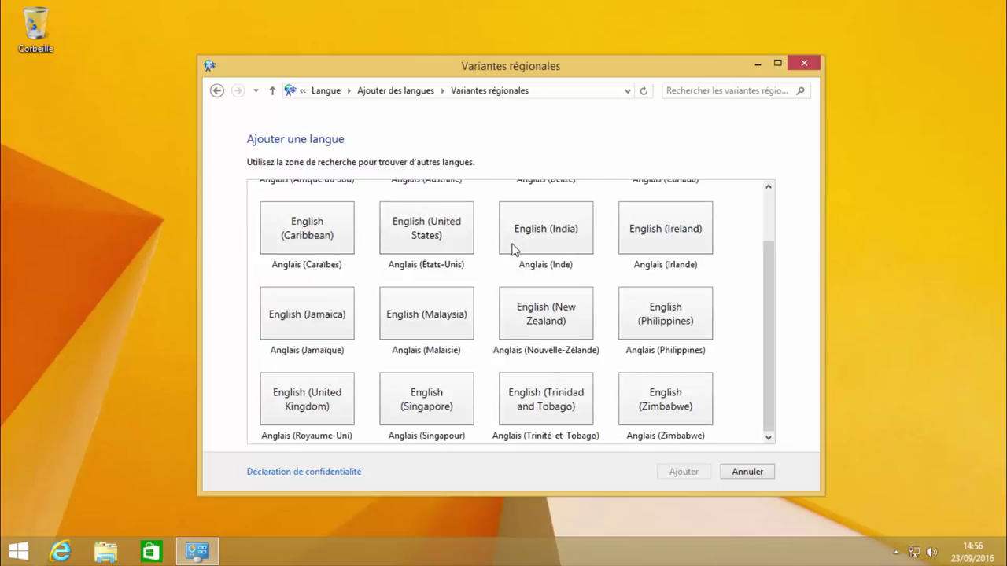
pyautogui.scroll(1, 514, 249)
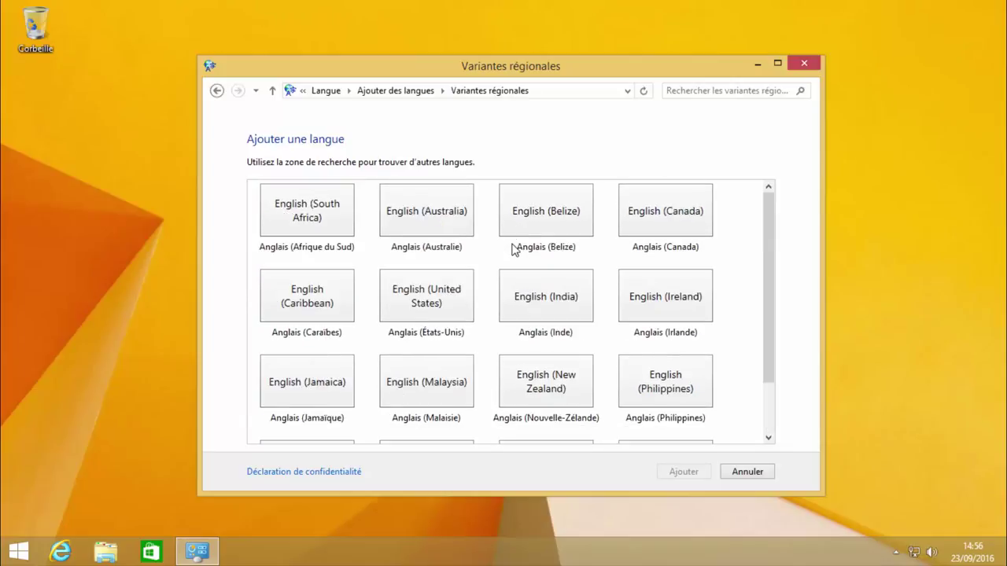
pyautogui.click(733, 474)
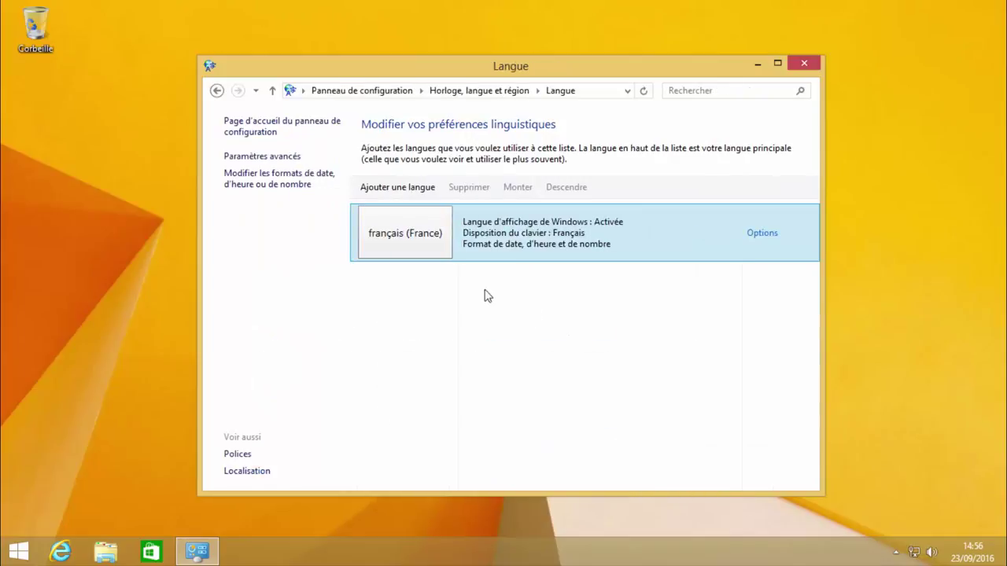
pyautogui.click(723, 89)
pyautogui.write('fre')
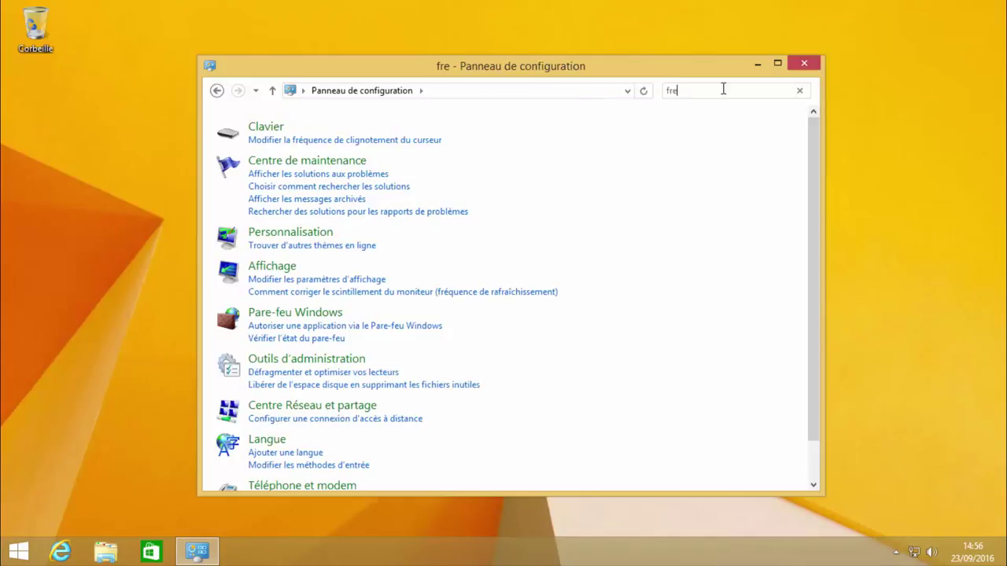
pyautogui.press('BackSpace')
pyautogui.press('BackSpace')
pyautogui.press('BackSpace')
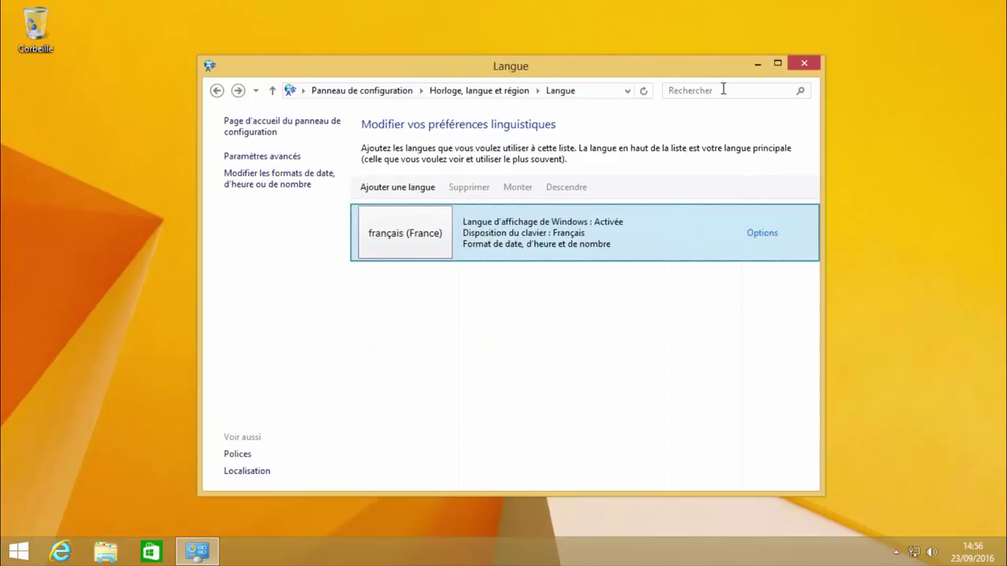
pyautogui.click(723, 90)
pyautogui.write('franc')
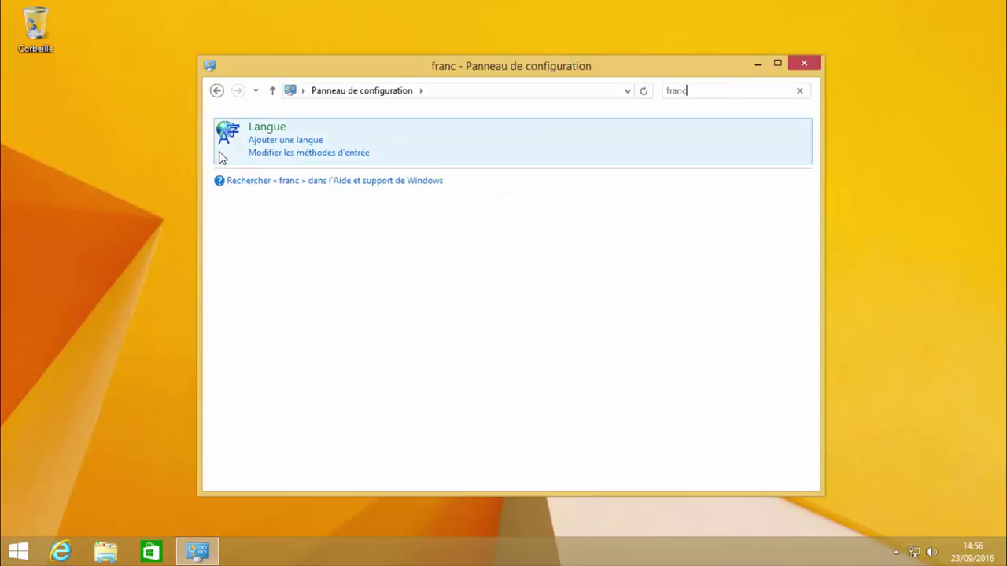
pyautogui.click(280, 142)
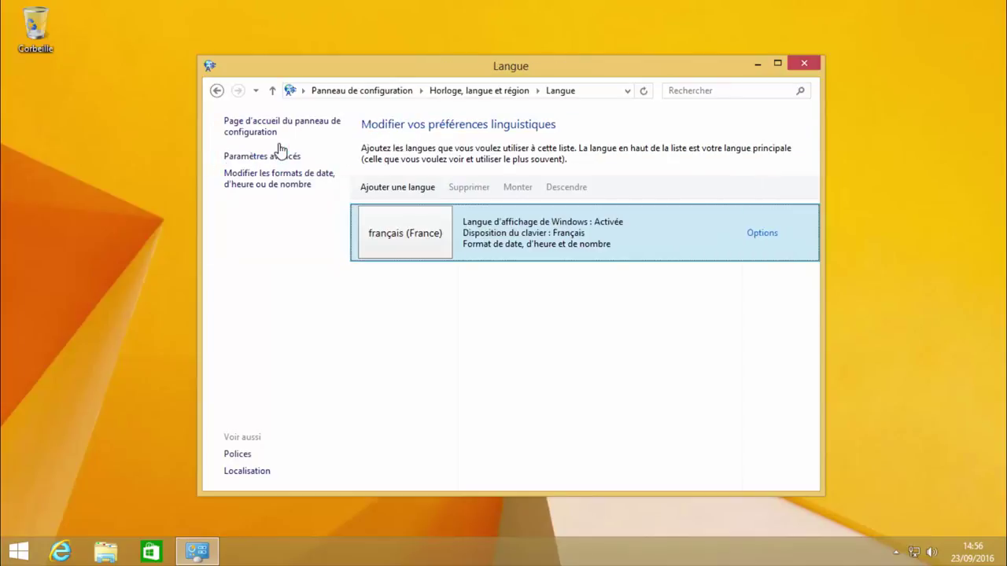
# - Search the languages available to add for "fra", select Français (France) among the French variants, cancel without adding it and close the Control Panel
pyautogui.click(419, 194)
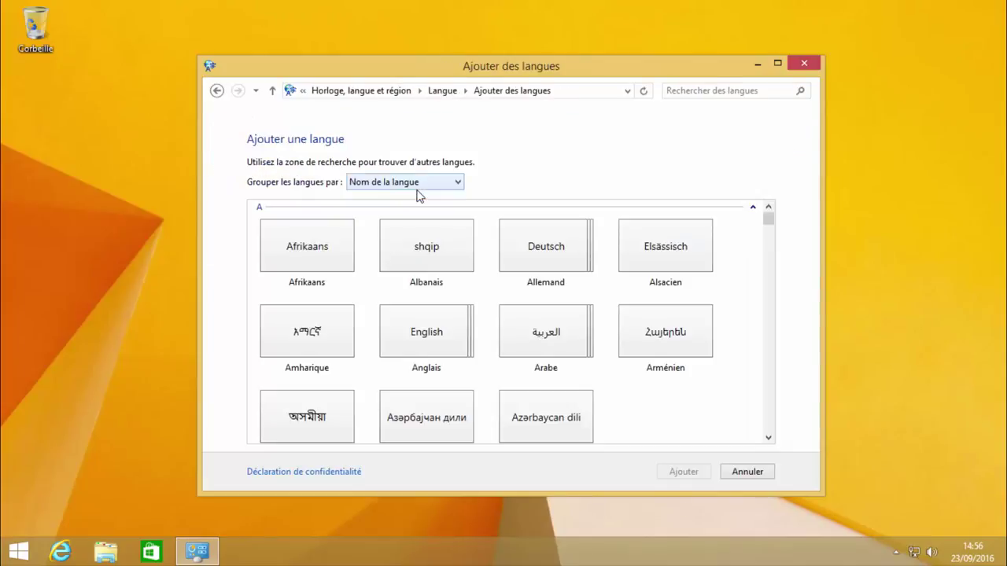
pyautogui.click(714, 89)
pyautogui.write('fra')
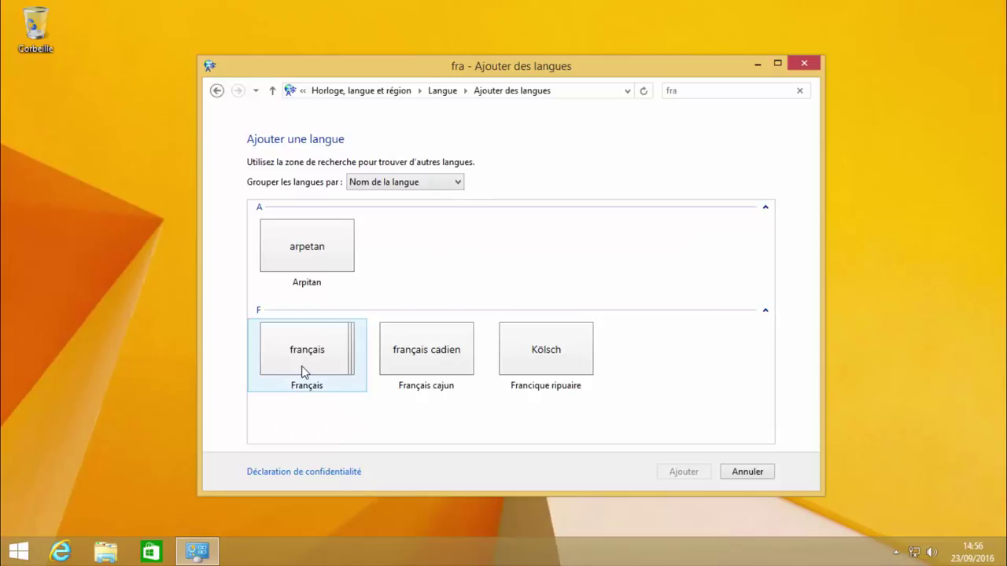
pyautogui.click(291, 352)
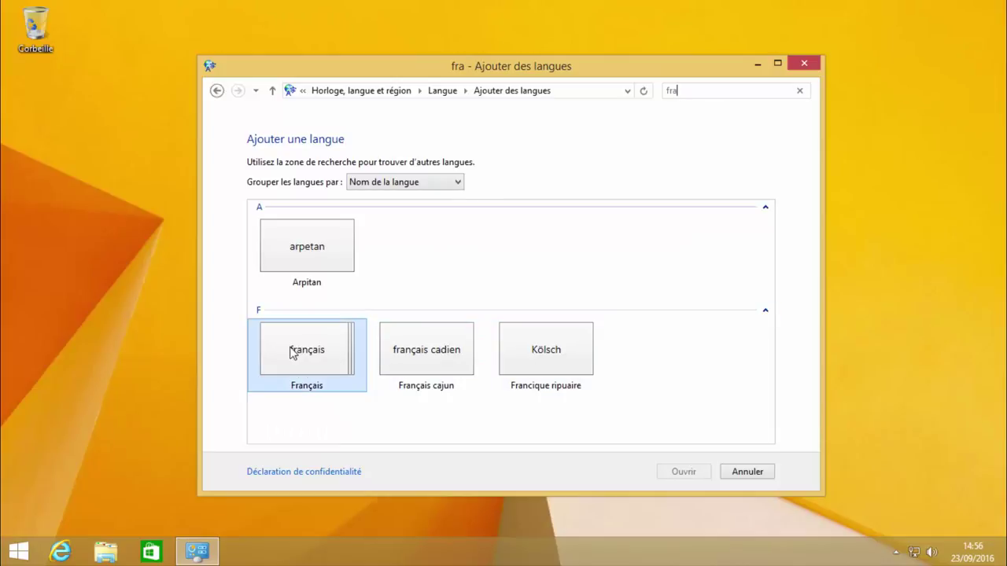
pyautogui.click(678, 472)
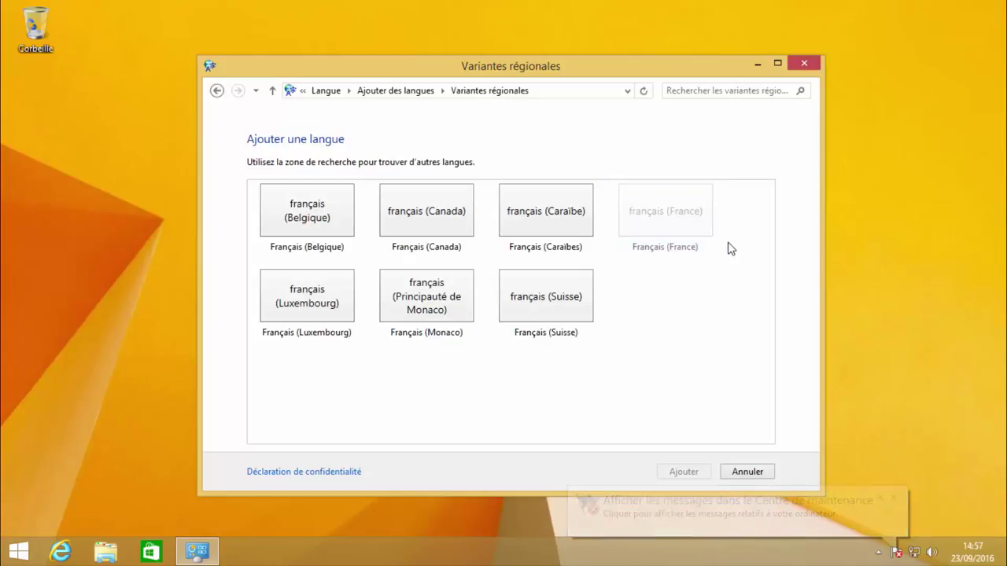
pyautogui.click(658, 198)
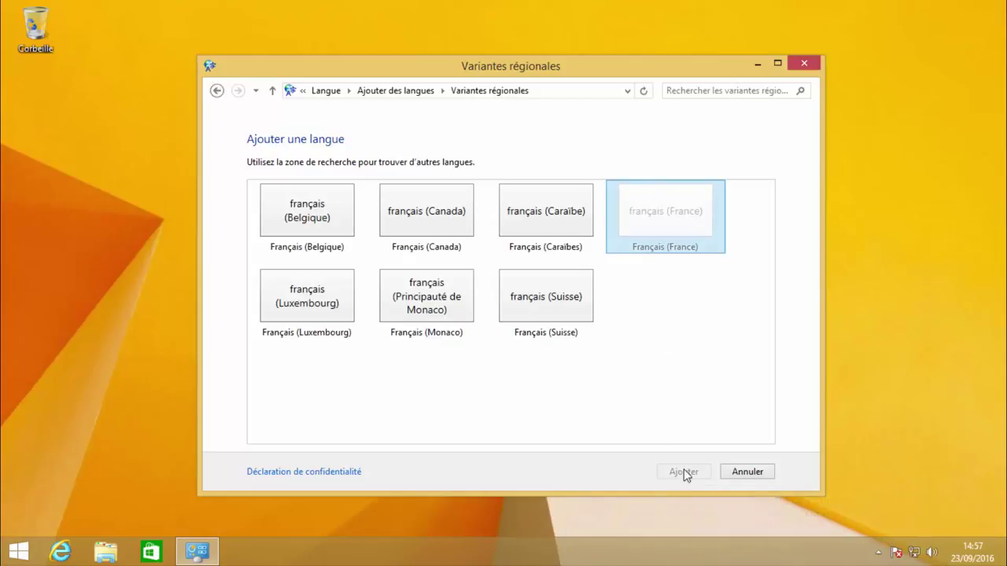
pyautogui.click(748, 474)
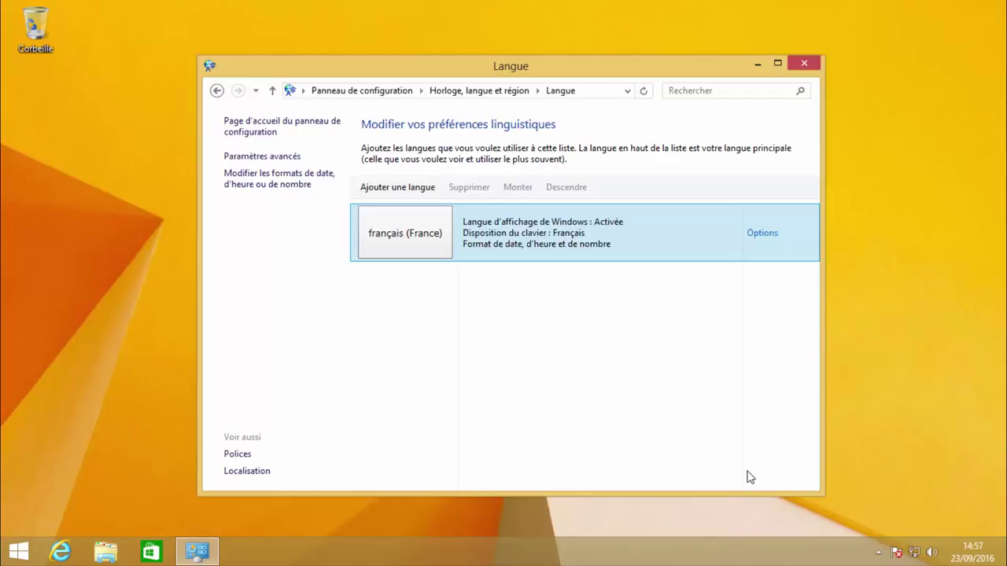
pyautogui.click(802, 65)
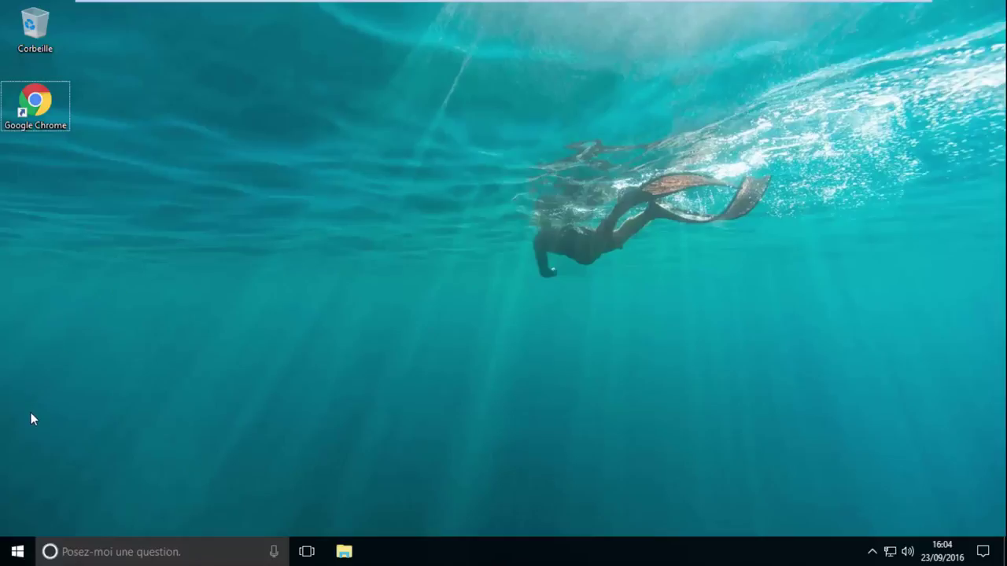
# - On the Windows 10 desktop, open the Région et langue settings under Heure et langue and dismiss the Microsoft account notification
pyautogui.click(19, 552)
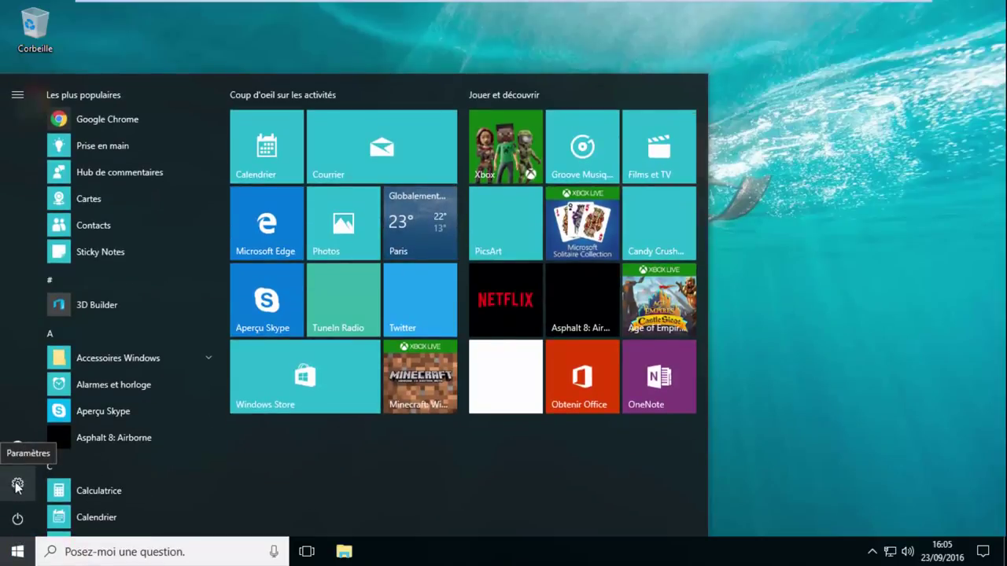
pyautogui.click(20, 489)
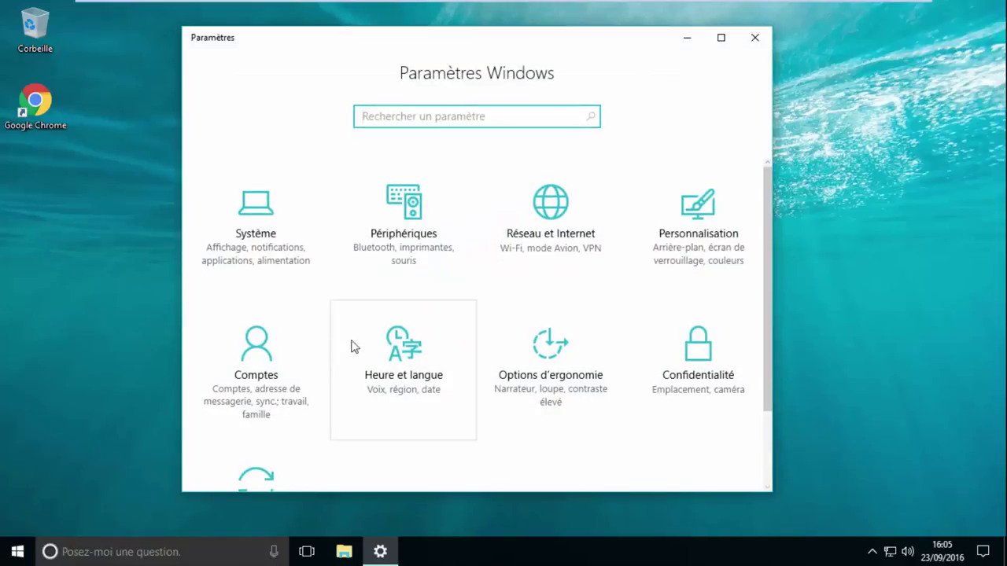
pyautogui.click(419, 380)
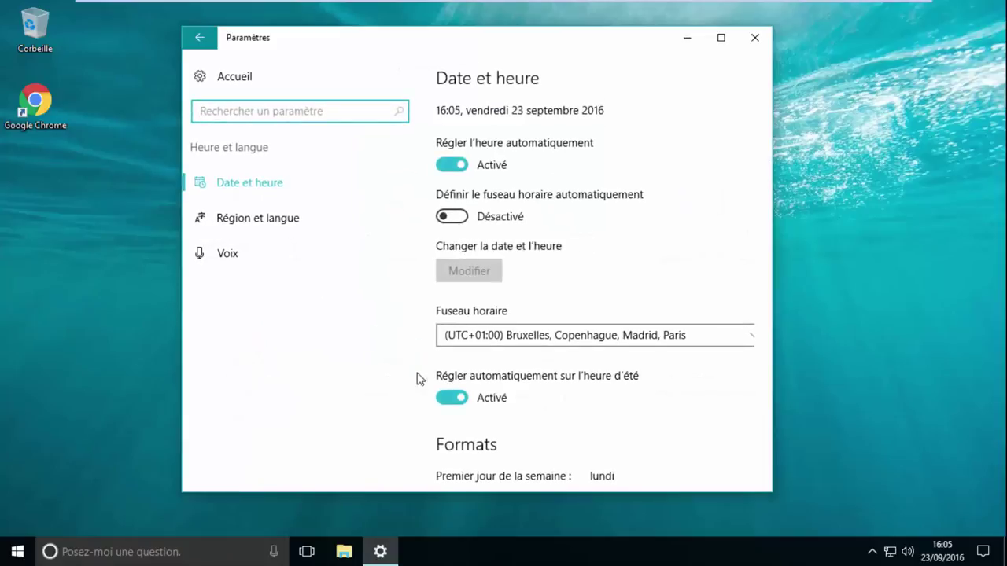
pyautogui.click(292, 224)
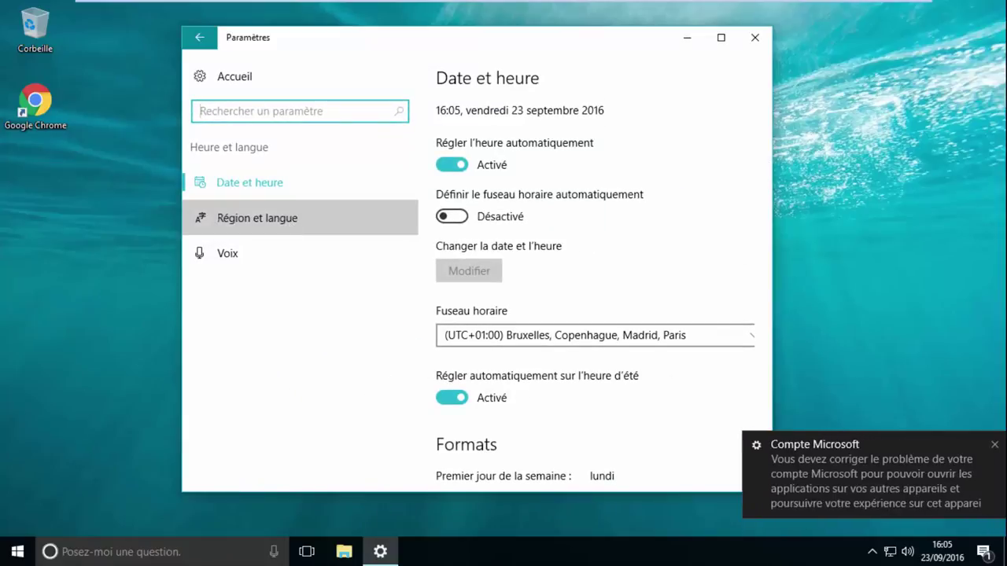
pyautogui.click(994, 446)
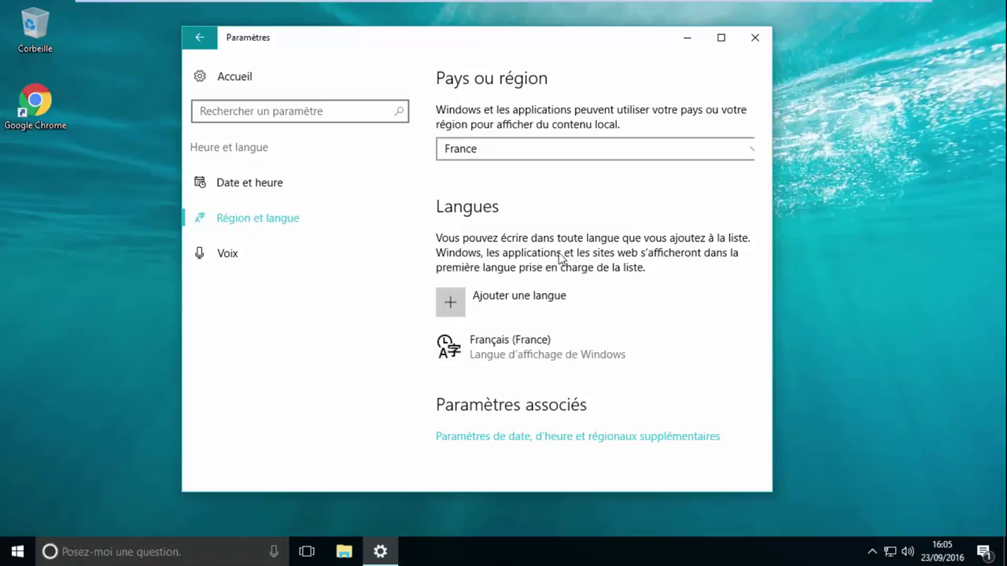
# - Search the languages available to add for "franc" and add the Français (Canada) variant of Français
pyautogui.click(530, 297)
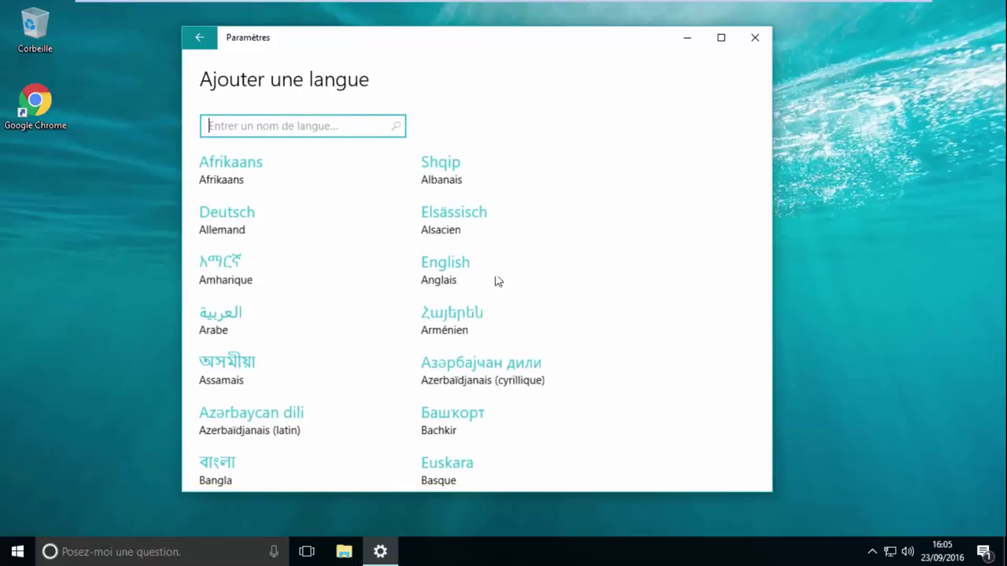
pyautogui.write('franc')
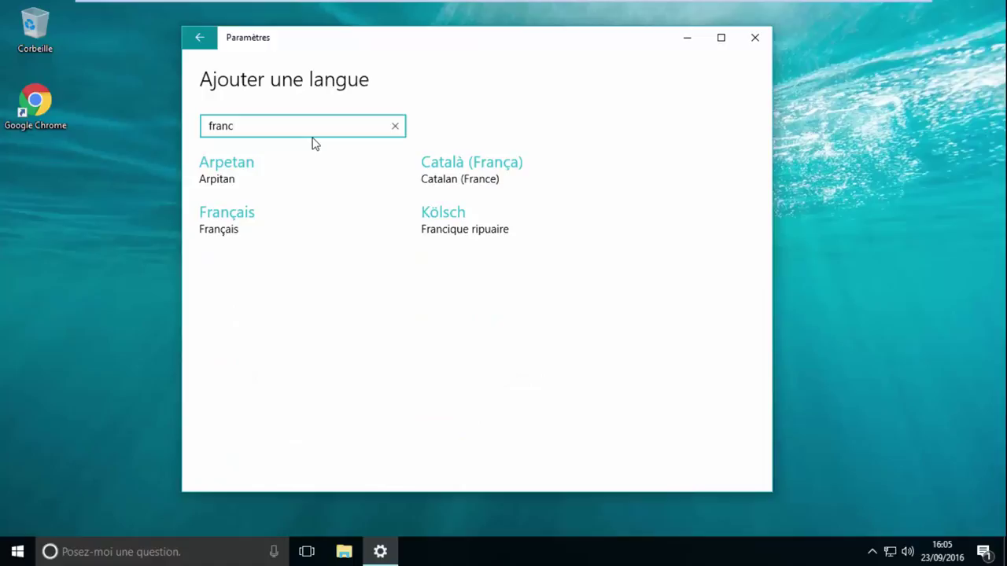
pyautogui.click(245, 213)
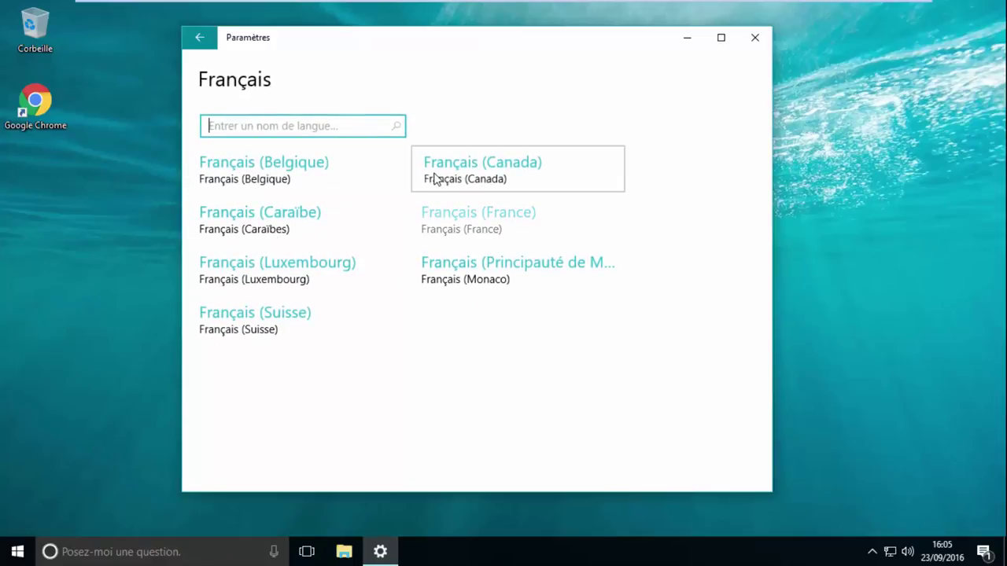
pyautogui.click(427, 226)
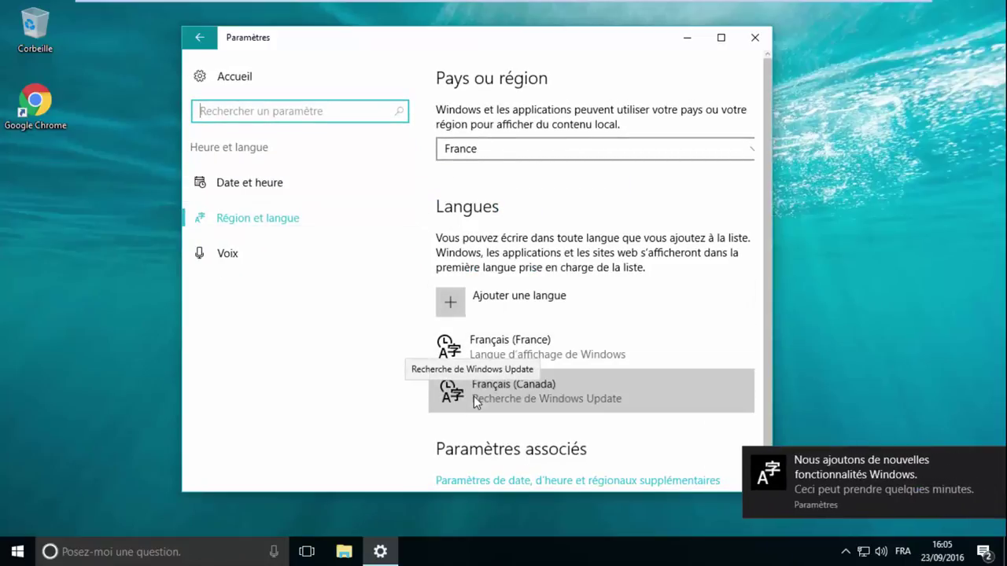
# - Open the language options of Français (Canada) and view the download progress of its basic typing feature
pyautogui.click(475, 399)
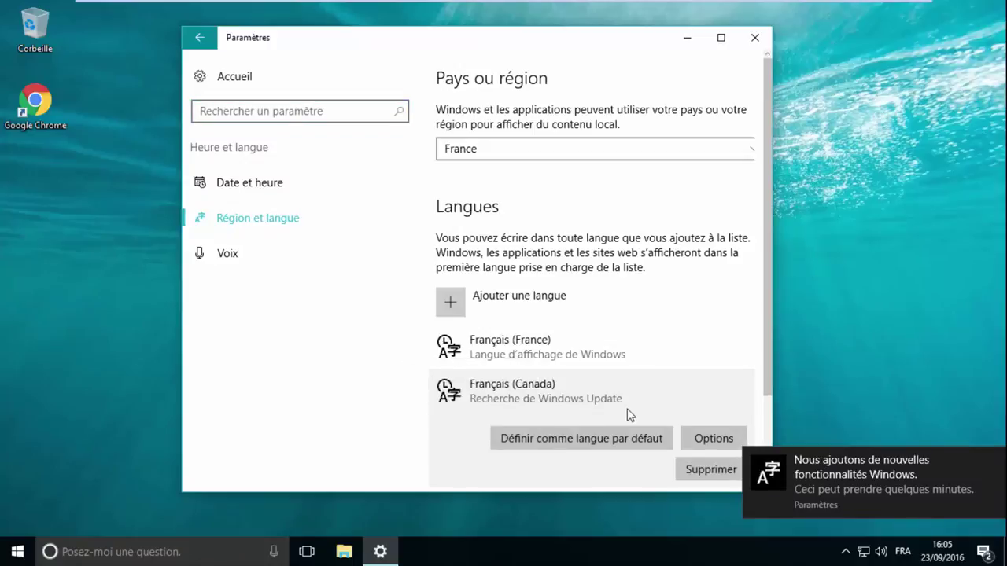
pyautogui.scroll(-3, 629, 414)
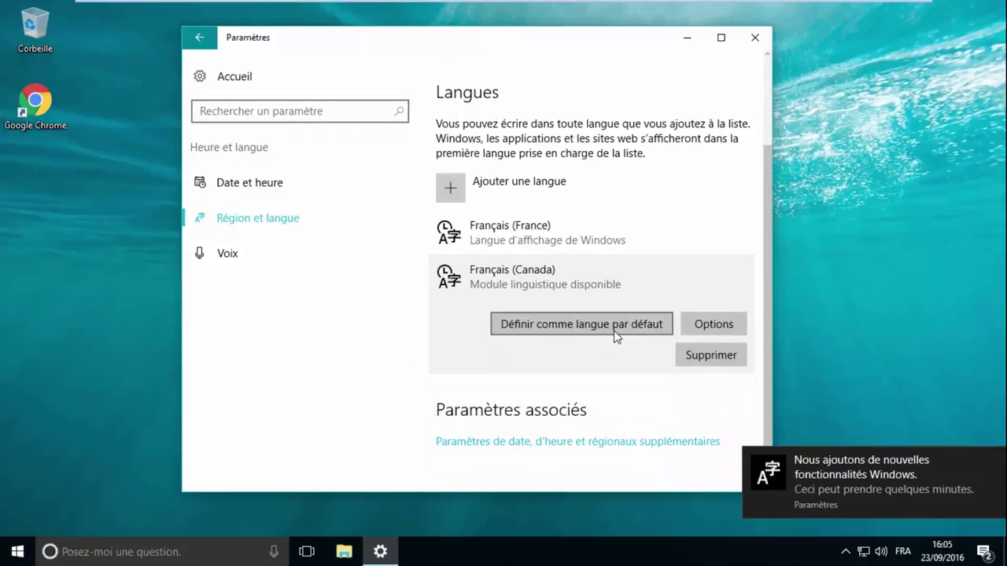
pyautogui.click(708, 323)
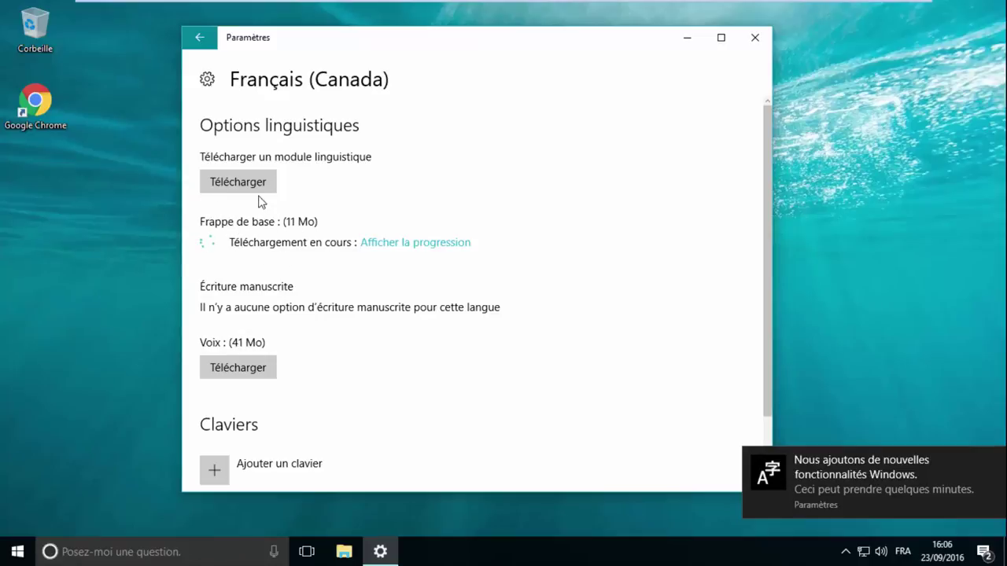
pyautogui.click(388, 243)
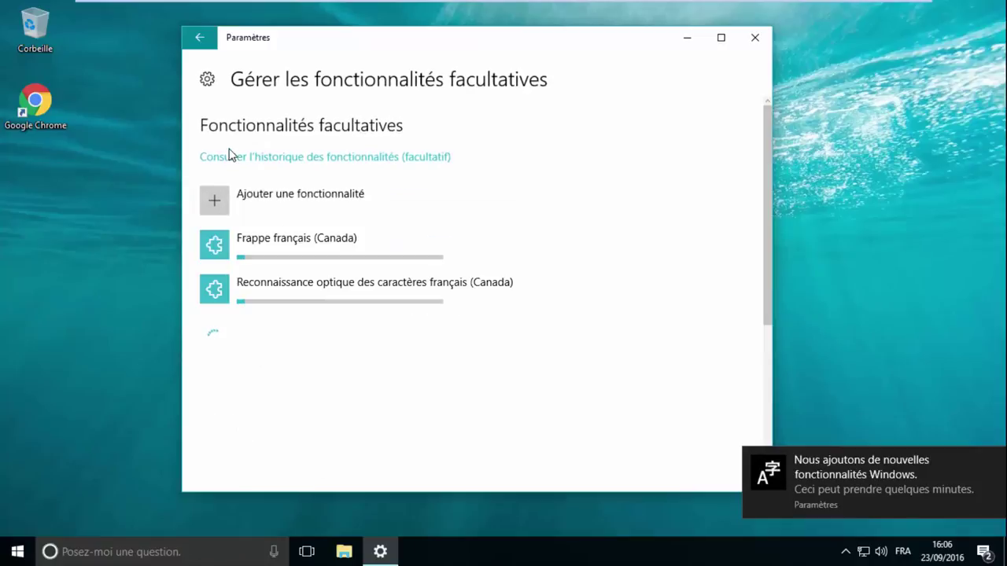
# - Return to the Région et langue settings and show the actions available for Français (Canada), including setting it as default language
pyautogui.click(200, 37)
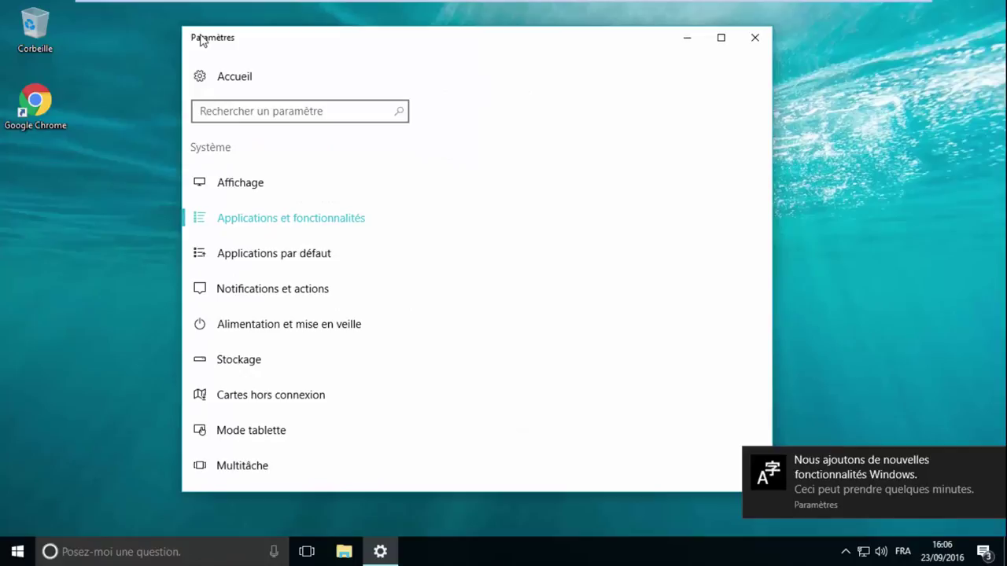
pyautogui.click(200, 77)
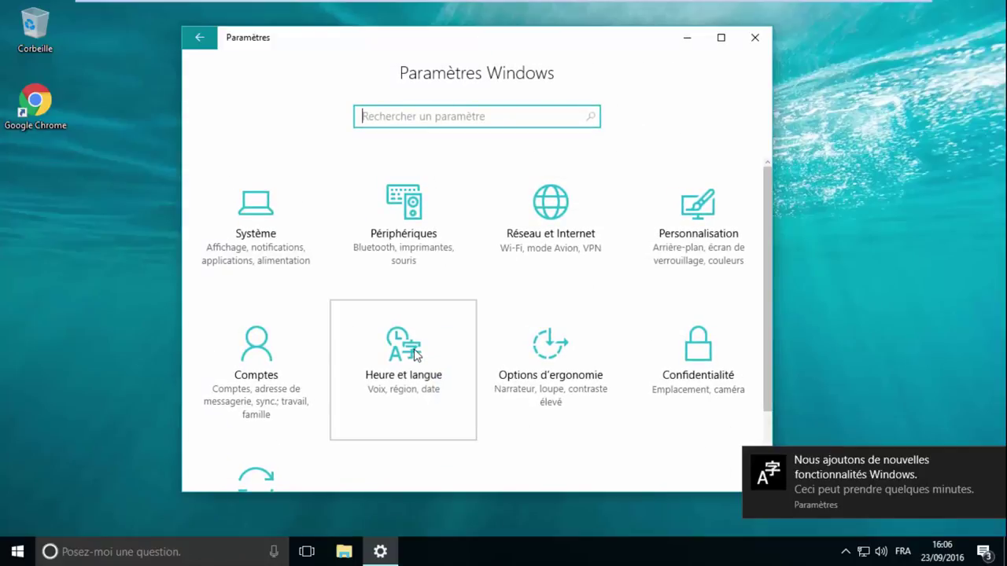
pyautogui.click(416, 354)
pyautogui.scroll(-3, 560, 353)
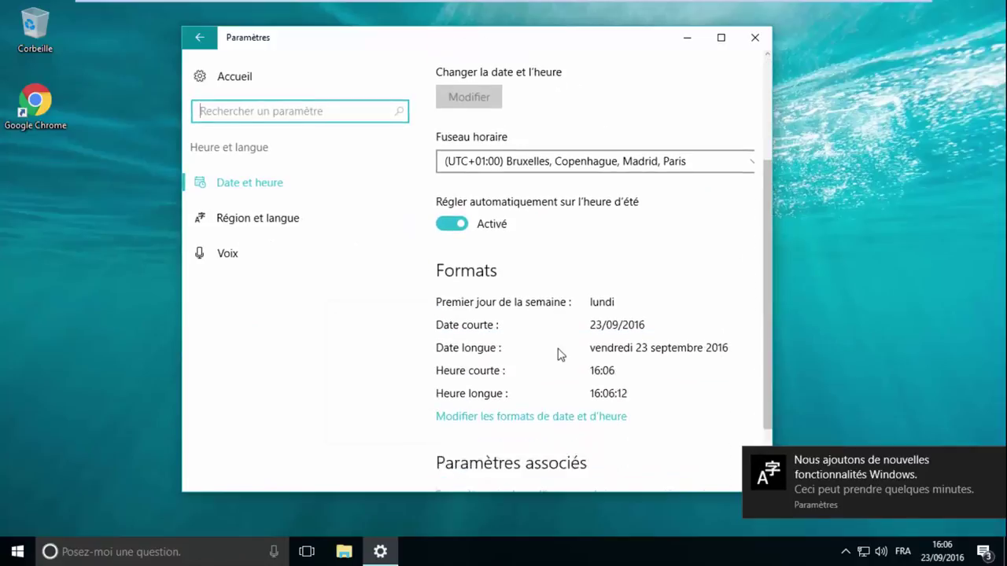
pyautogui.click(282, 220)
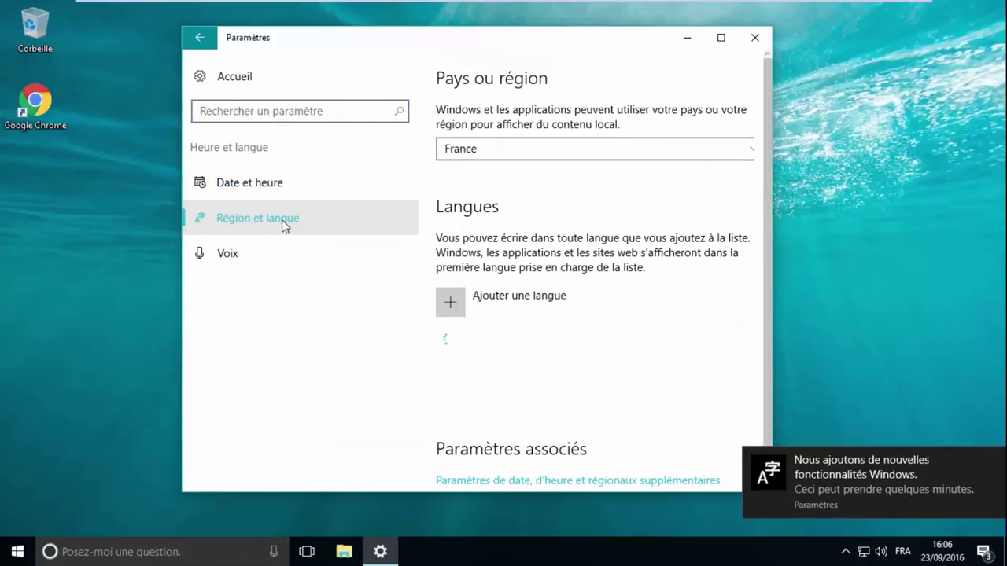
pyautogui.scroll(-1, 567, 308)
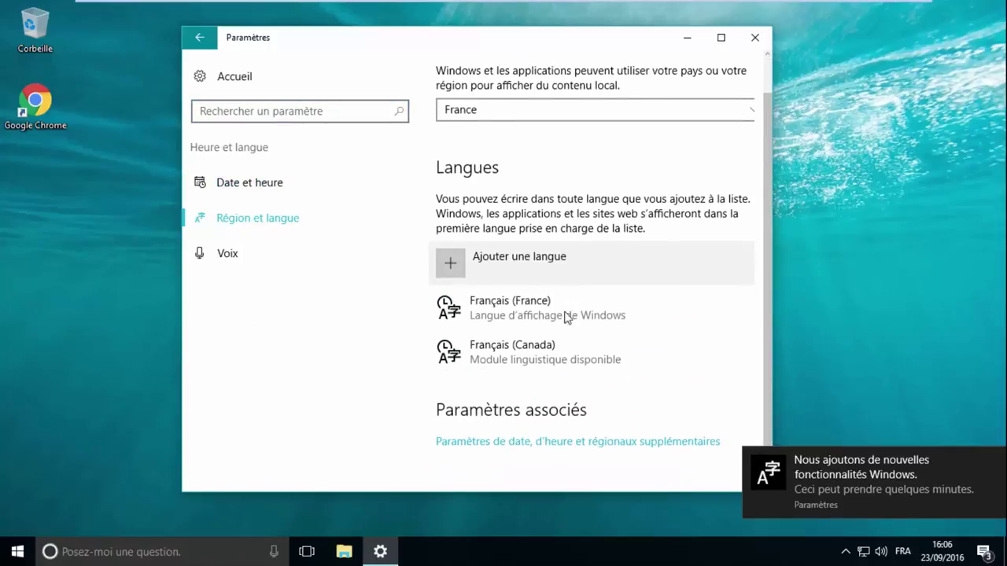
pyautogui.click(542, 346)
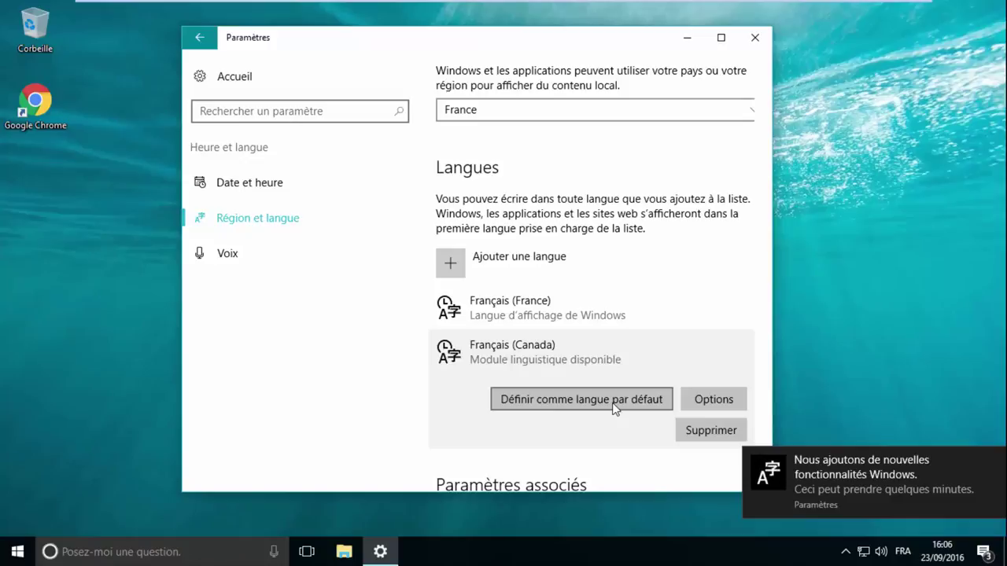
pyautogui.scroll(-2, 615, 408)
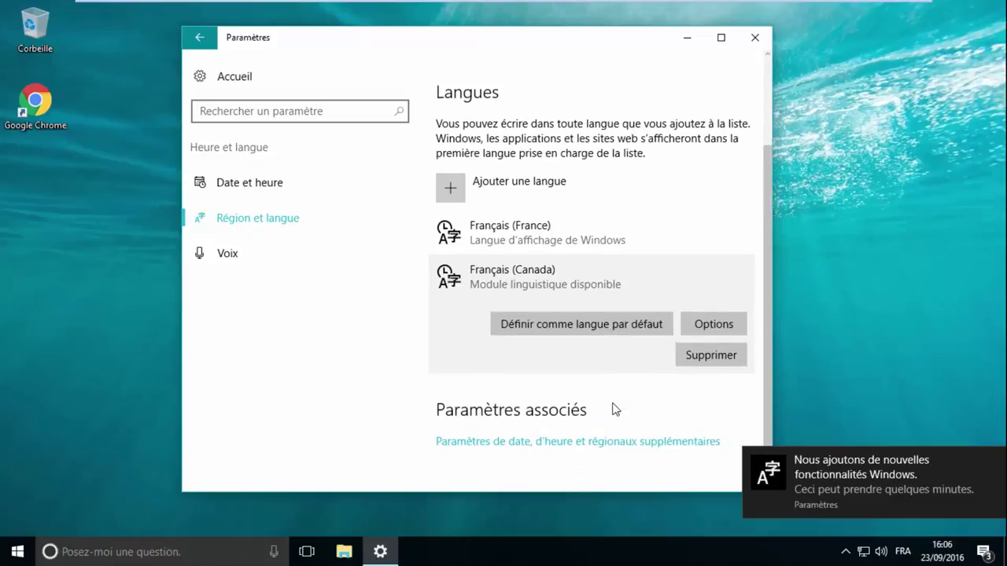